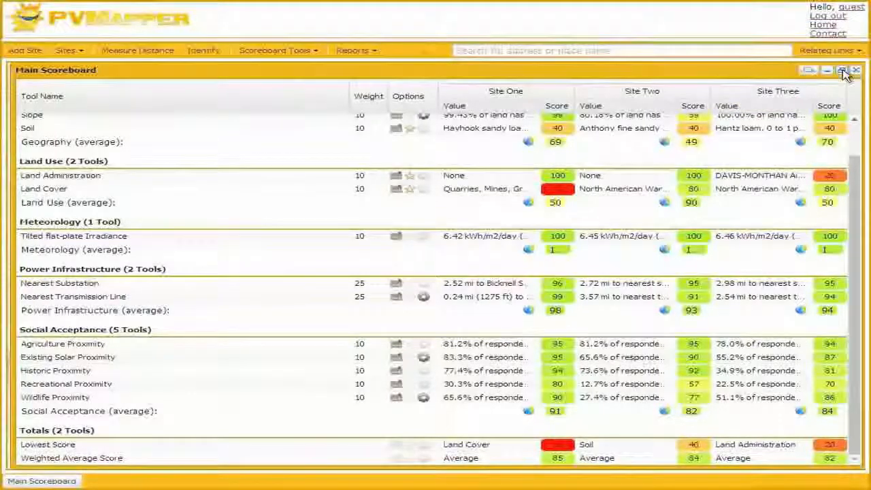
Restore the maximized Main Scoreboard so Site Two's parcel shows on the map.
{"action": "left_click", "coordinate": [844, 71]}
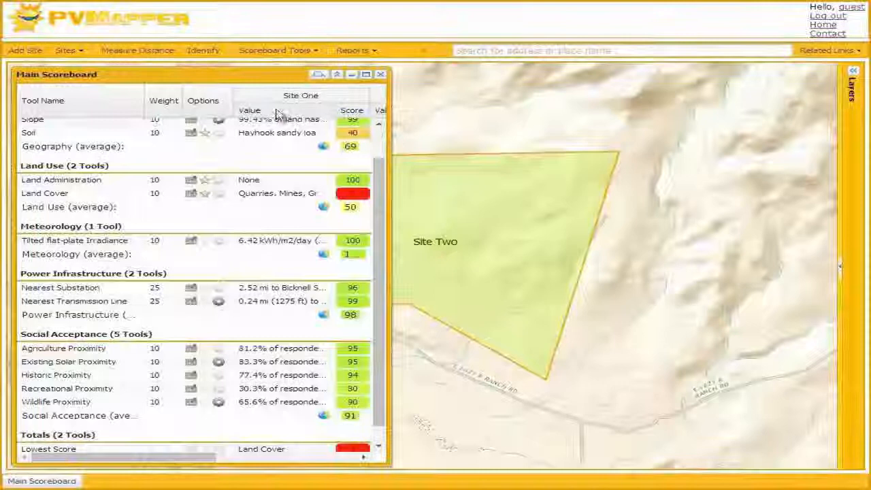
Delete all three sites via Sites > Delete All Sites and confirm.
{"action": "left_click", "coordinate": [70, 50]}
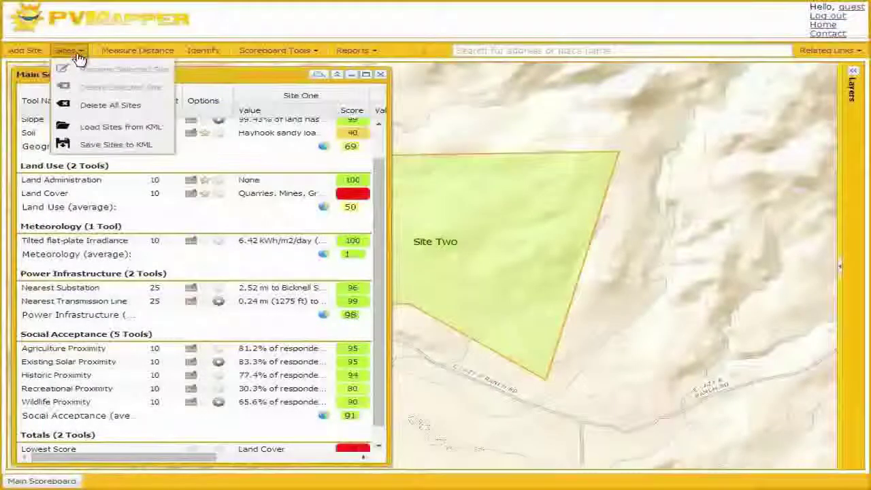
{"action": "left_click", "coordinate": [111, 107]}
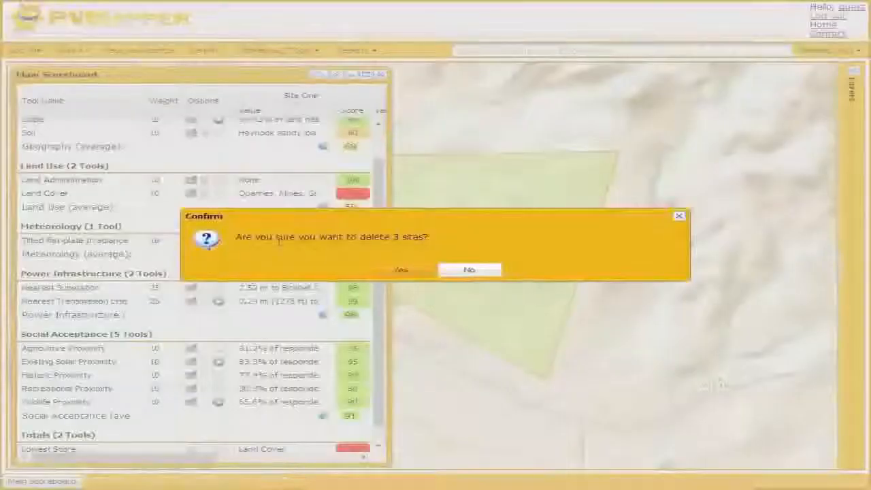
{"action": "left_click", "coordinate": [408, 270]}
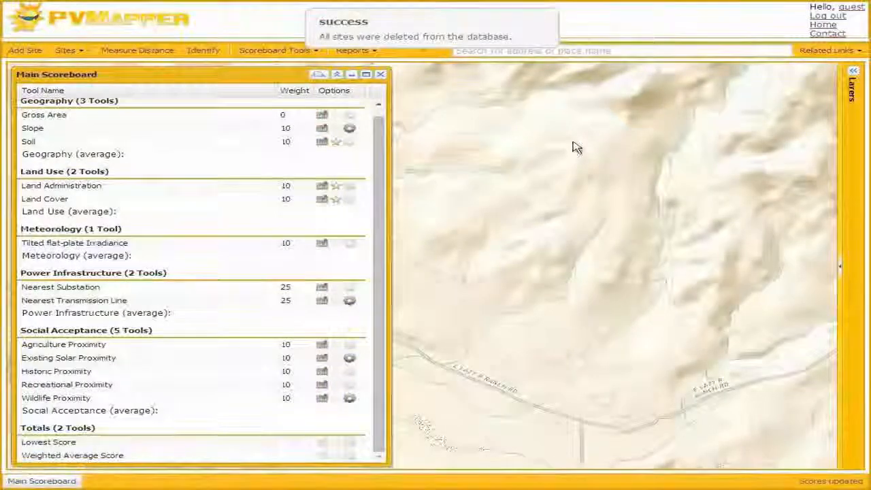
Search the address box for Idaho Falls and center the map there.
{"action": "left_click", "coordinate": [614, 50]}
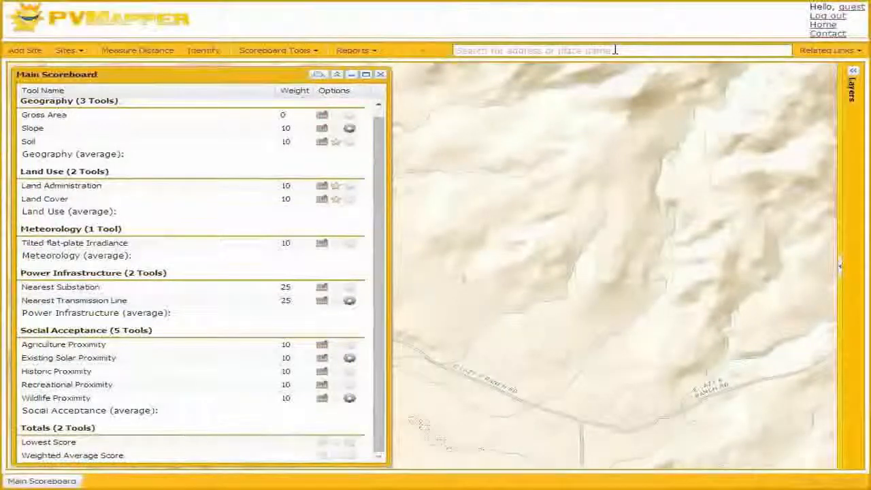
{"action": "type", "text": "f"}
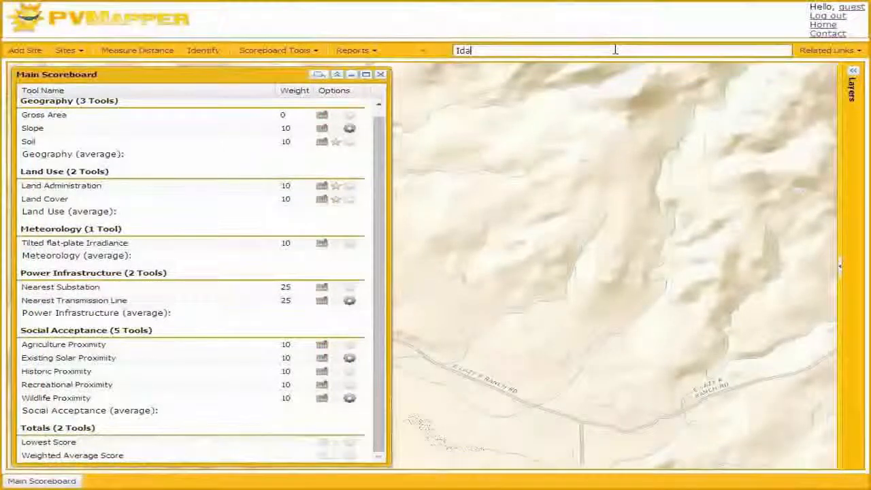
{"action": "type", "text": "ho Falls"}
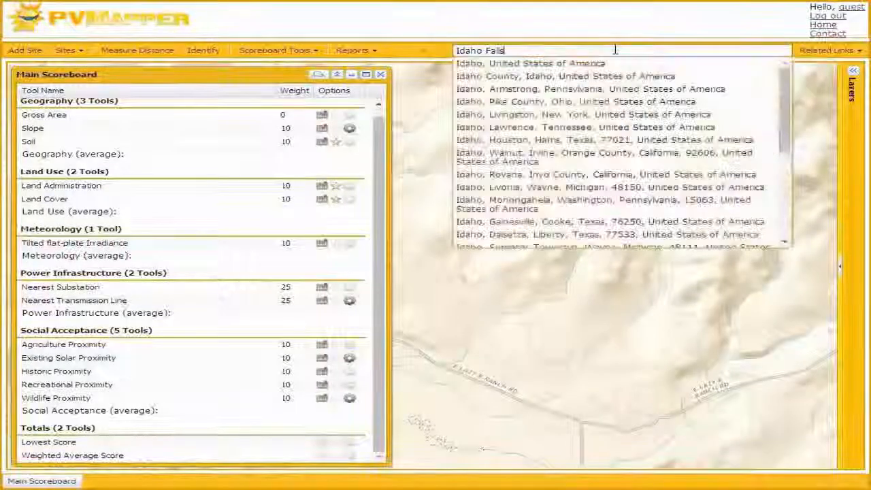
{"action": "type", "text": ","}
{"action": "left_click", "coordinate": [613, 63]}
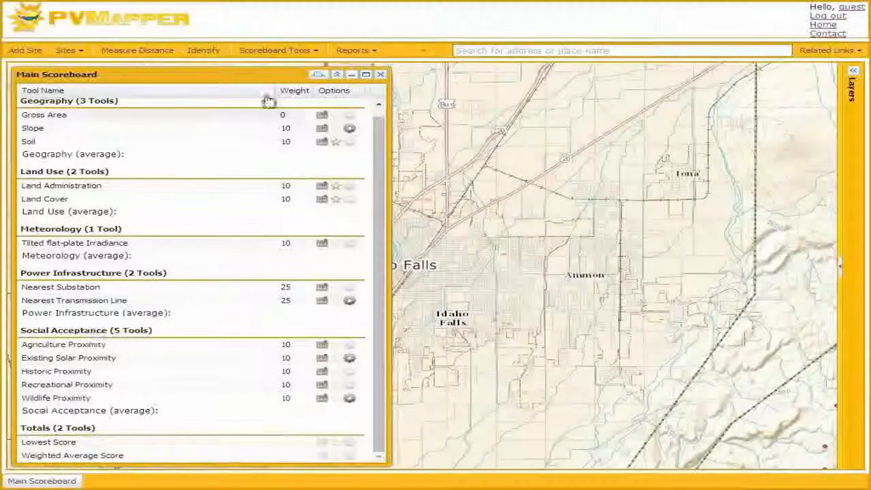
In the Tool Module Selector keep only Gross Area and Nearest River enabled, disabling all other modules.
{"action": "left_click", "coordinate": [288, 50]}
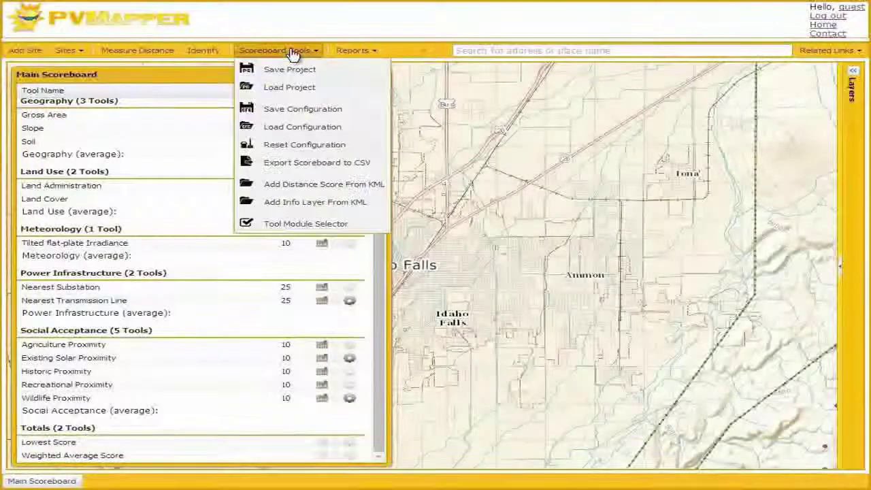
{"action": "left_click", "coordinate": [318, 225]}
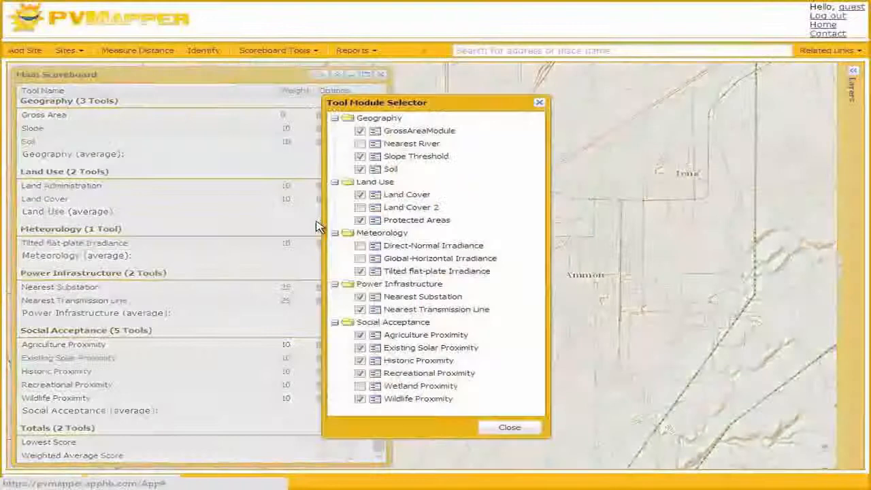
{"action": "left_click", "coordinate": [360, 144]}
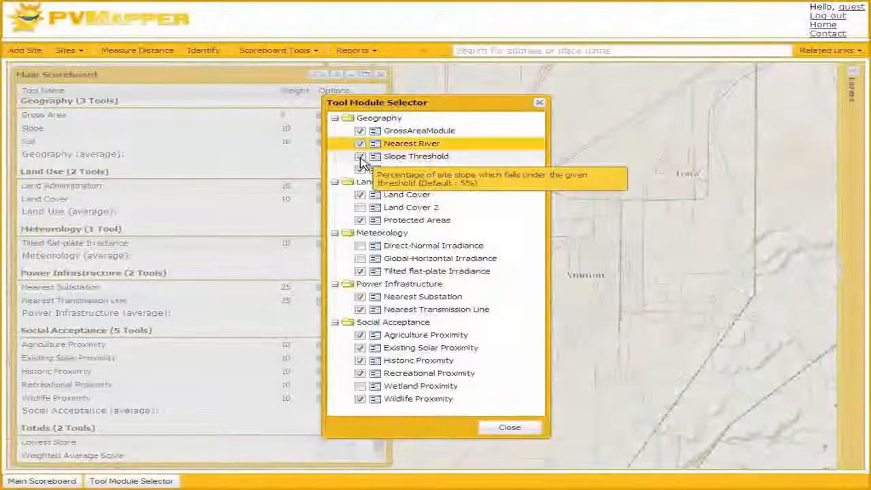
{"action": "left_click", "coordinate": [360, 168]}
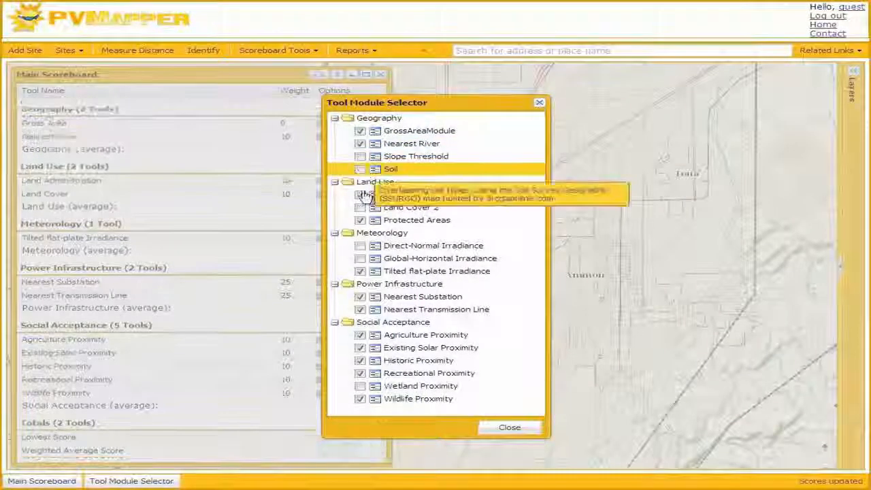
{"action": "left_click", "coordinate": [360, 195]}
{"action": "left_click", "coordinate": [360, 221]}
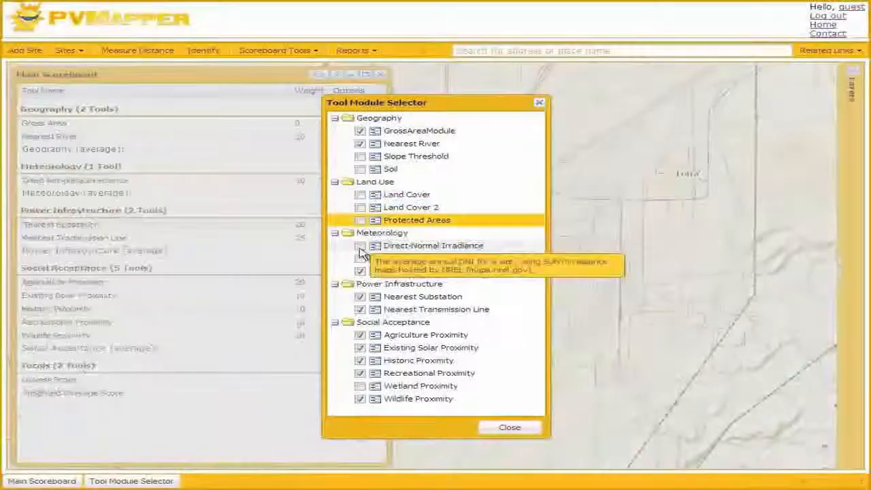
{"action": "left_click", "coordinate": [360, 271]}
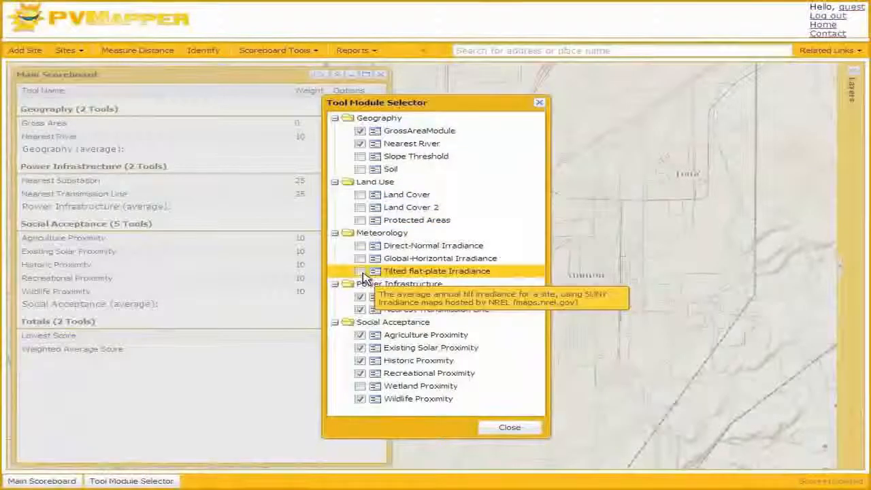
{"action": "left_click", "coordinate": [360, 297]}
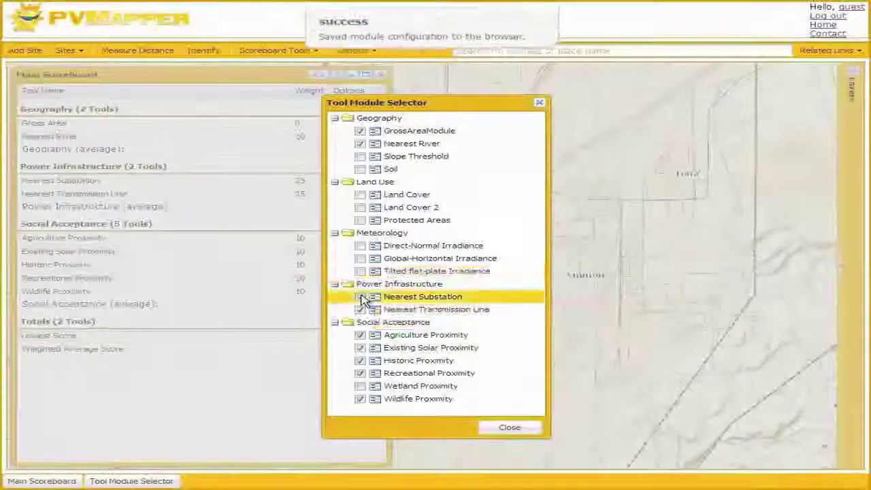
{"action": "left_click", "coordinate": [360, 335]}
{"action": "left_click", "coordinate": [361, 360]}
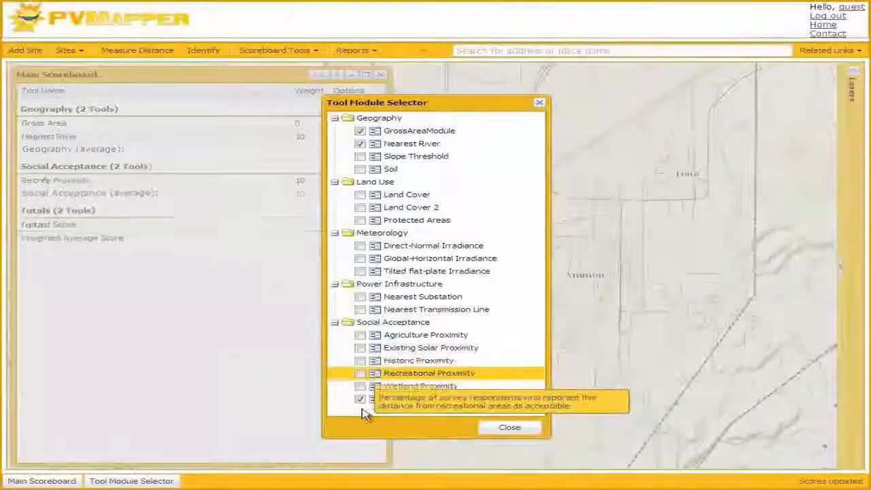
{"action": "left_click", "coordinate": [360, 387]}
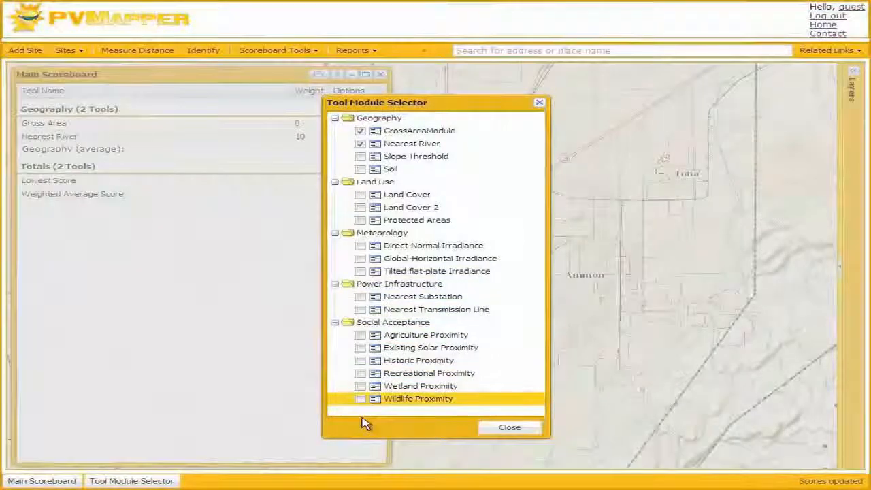
{"action": "left_click", "coordinate": [500, 429]}
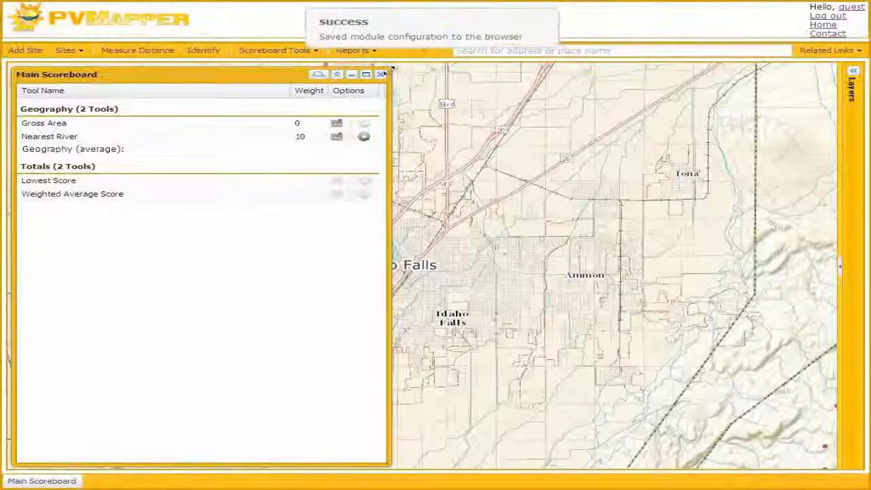
Dock the scoreboard below the map and start loading sites from a KML file.
{"action": "left_click", "coordinate": [836, 272]}
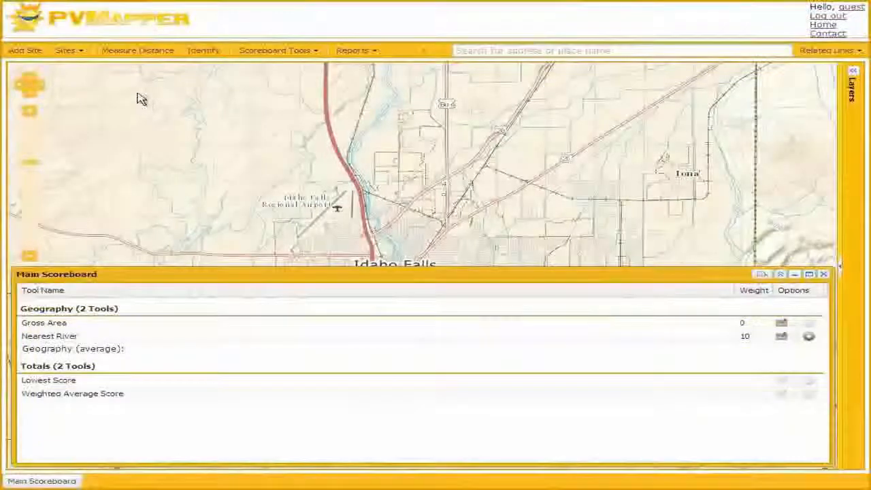
{"action": "left_click", "coordinate": [68, 51]}
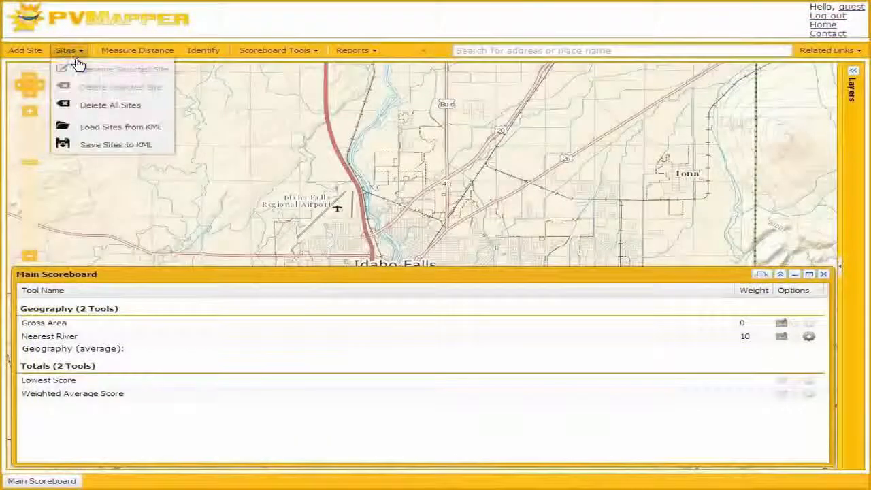
{"action": "left_click", "coordinate": [158, 130]}
{"action": "left_click", "coordinate": [132, 29]}
Load Potential Park Sites.kmz from Webinar Data\Idaho Falls, accepting more than ten sites.
{"action": "double_click", "coordinate": [235, 87]}
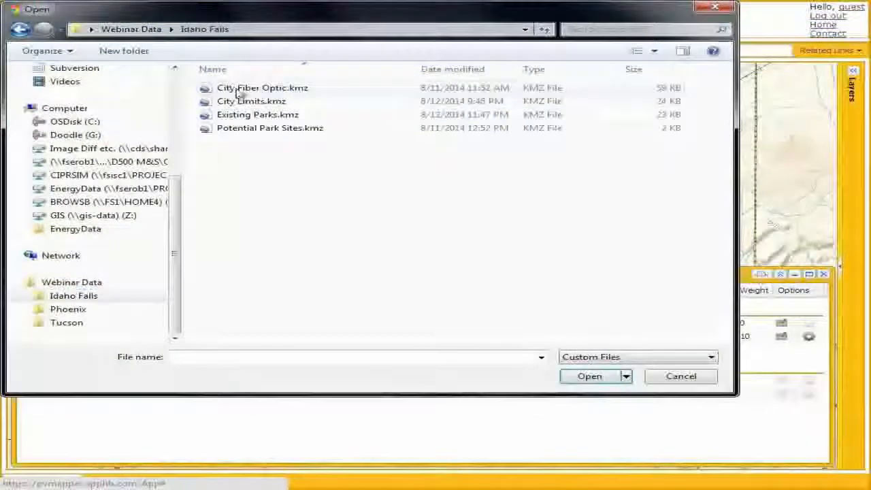
{"action": "left_click", "coordinate": [300, 129]}
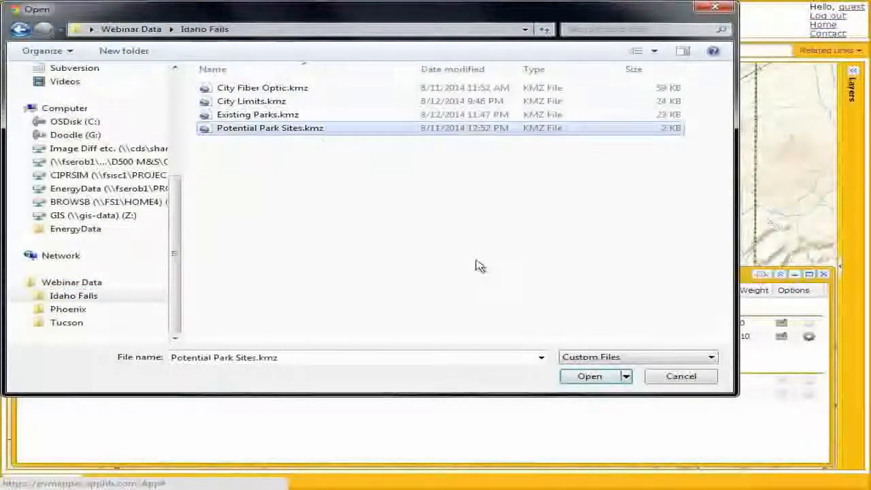
{"action": "left_click", "coordinate": [590, 376]}
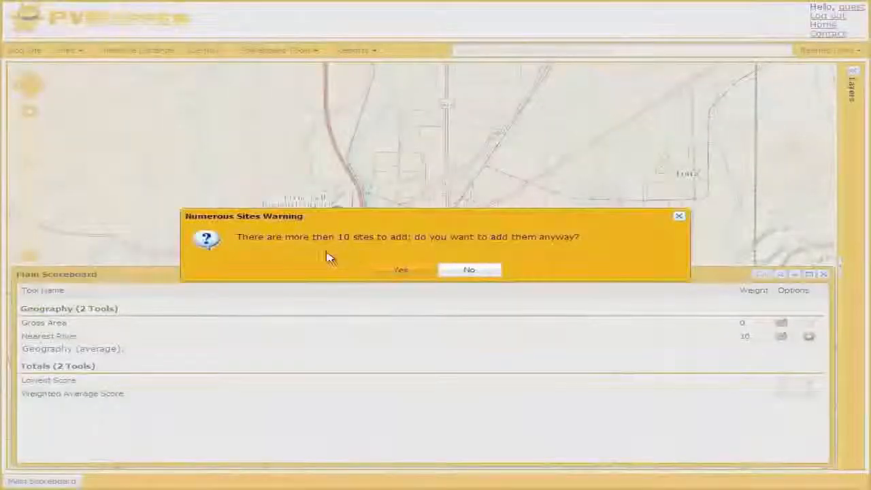
{"action": "left_click", "coordinate": [407, 271]}
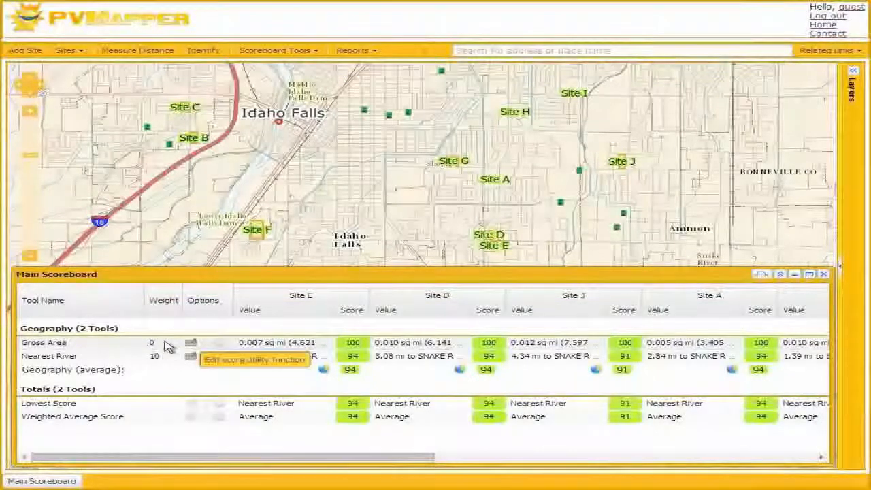
Set the Gross Area tool weight to 10 and bring up its scoring function editor.
{"action": "left_click", "coordinate": [164, 342]}
{"action": "type", "text": "10"}
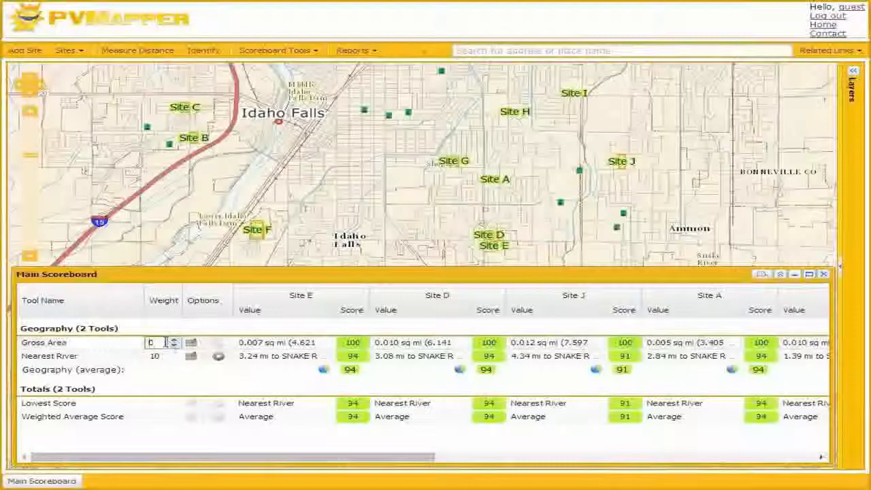
{"action": "left_click", "coordinate": [116, 357]}
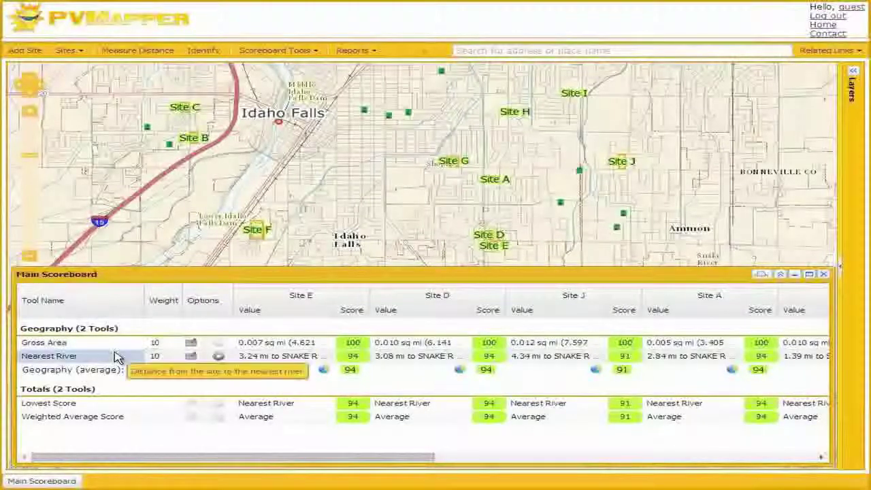
{"action": "left_click", "coordinate": [190, 344]}
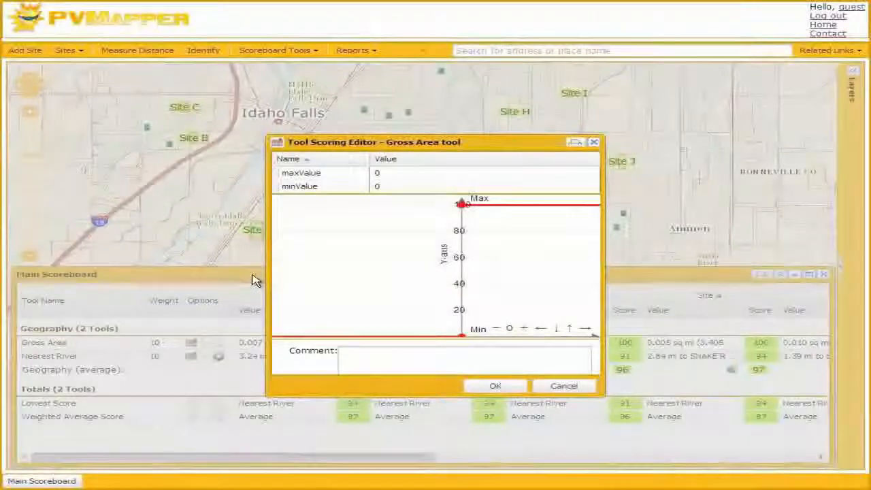
Set the Gross Area scoring curve's maxValue to 0.01 and apply it.
{"action": "left_click", "coordinate": [402, 174]}
{"action": "type", "text": "0."}
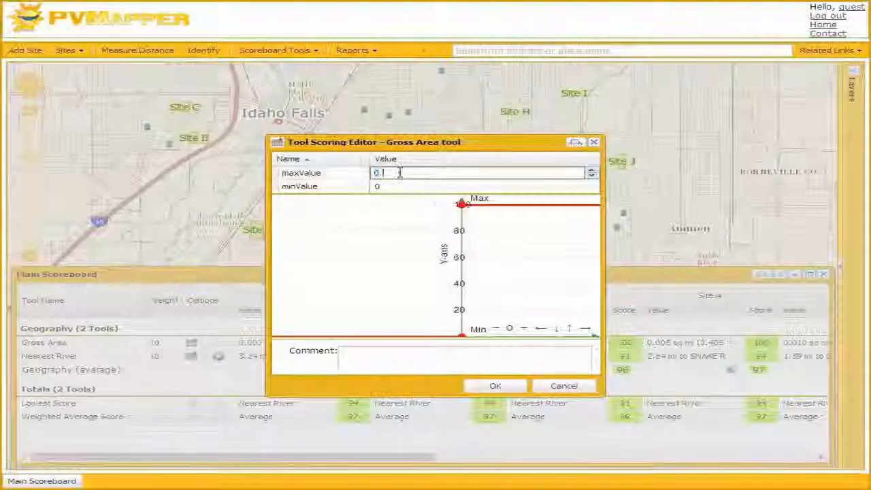
{"action": "type", "text": "01"}
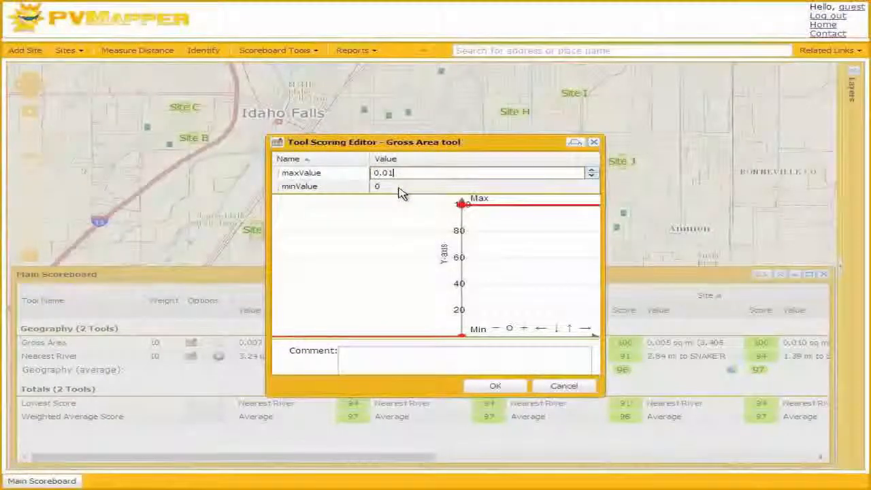
{"action": "left_click", "coordinate": [402, 188]}
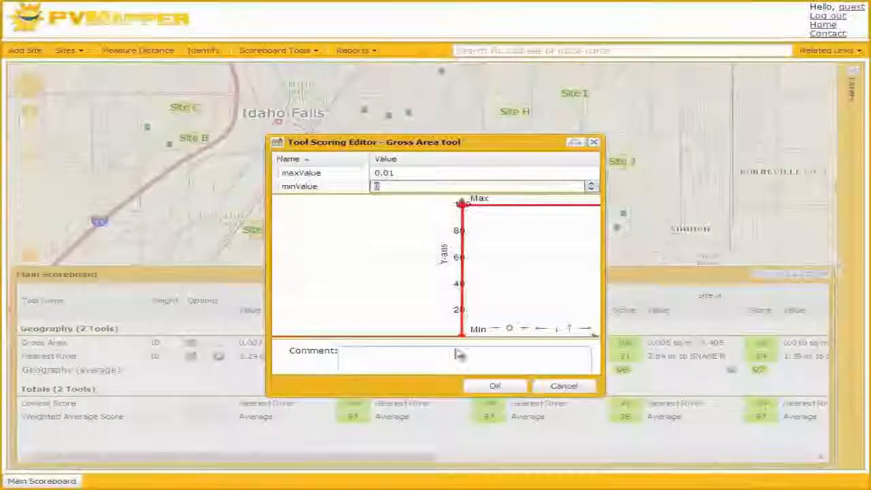
{"action": "left_click", "coordinate": [495, 388]}
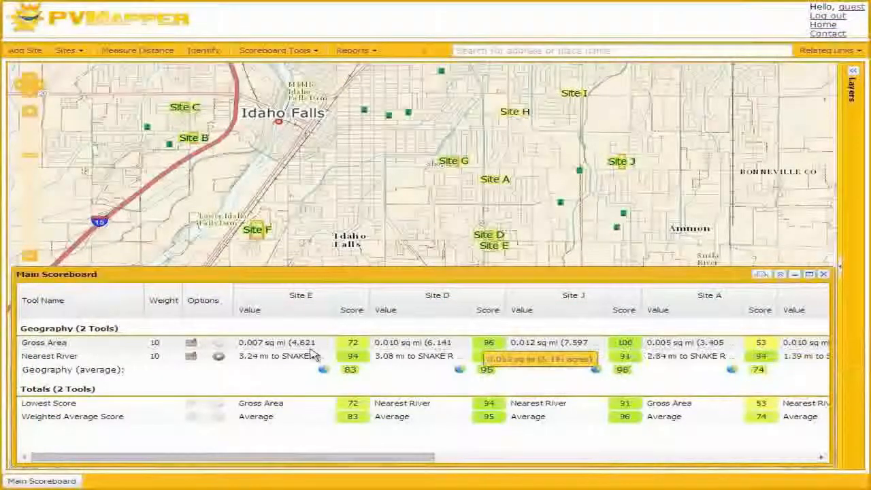
Reopen Gross Area scoring, drag the minimum handle to about 0.005 sq mi and apply.
{"action": "left_click", "coordinate": [190, 342]}
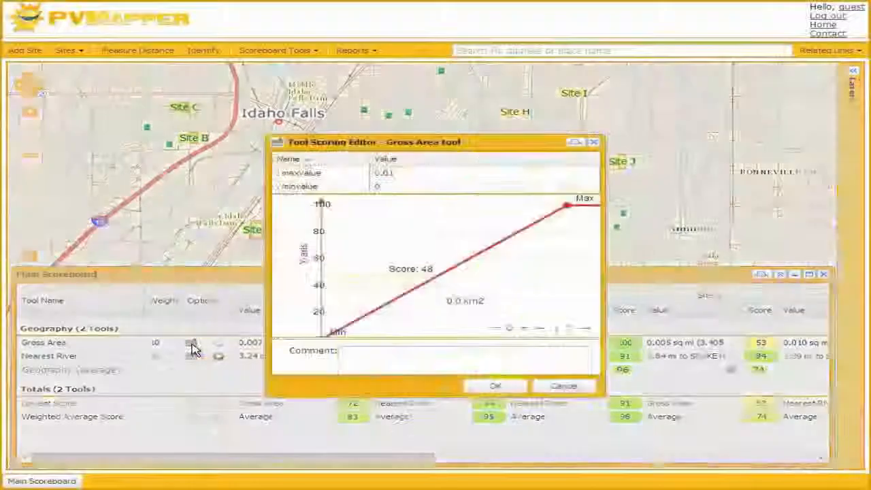
{"action": "left_click", "coordinate": [496, 329]}
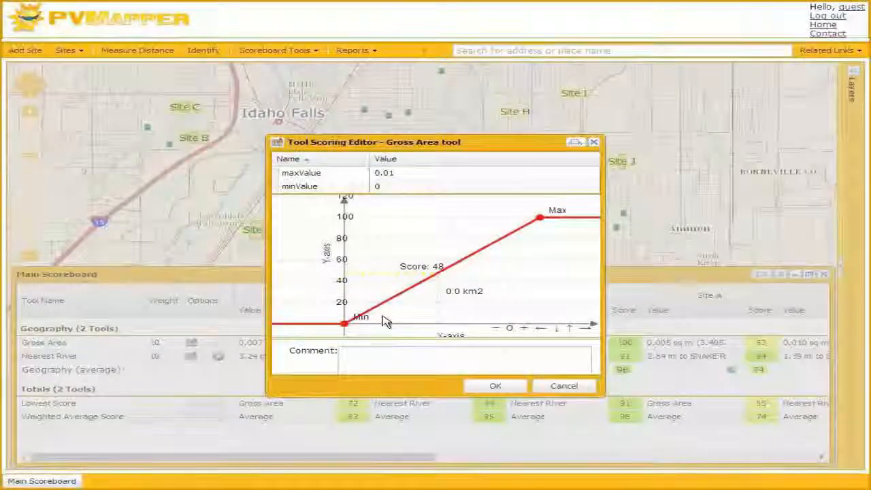
{"action": "left_click", "coordinate": [345, 324]}
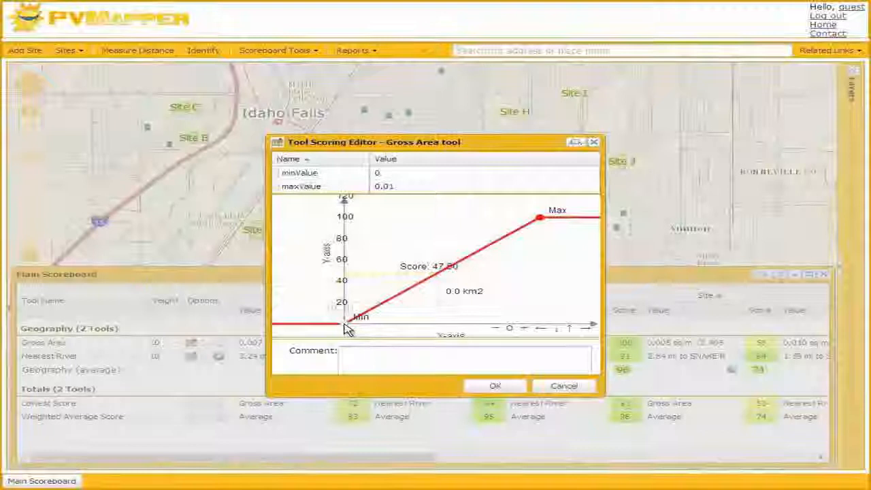
{"action": "left_click_drag", "start_coordinate": [347, 326], "coordinate": [444, 326]}
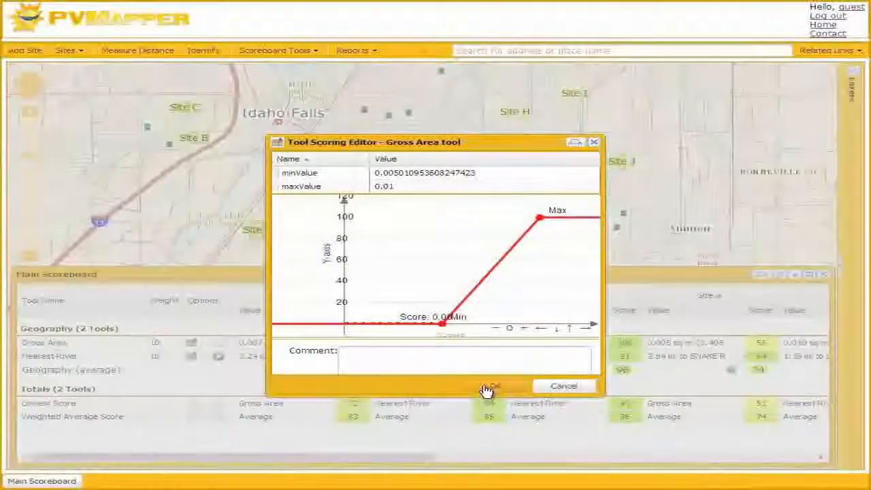
{"action": "left_click", "coordinate": [487, 388]}
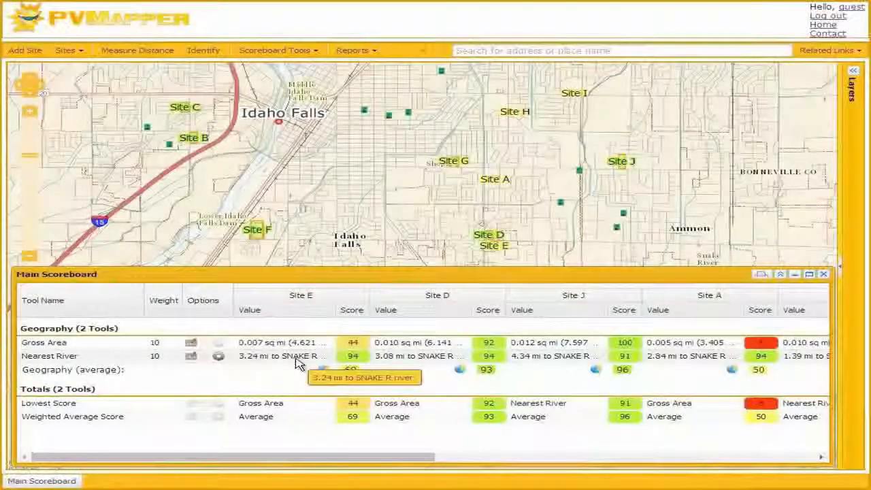
Reshape Nearest River scoring: p1 beside p0, p2 pulled to short distance at score 40, and apply.
{"action": "left_click", "coordinate": [191, 356]}
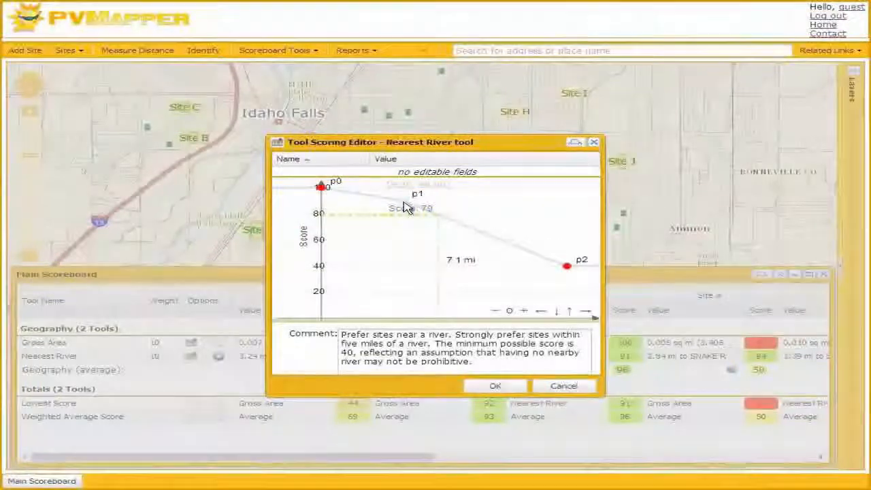
{"action": "left_click_drag", "start_coordinate": [408, 208], "coordinate": [339, 198]}
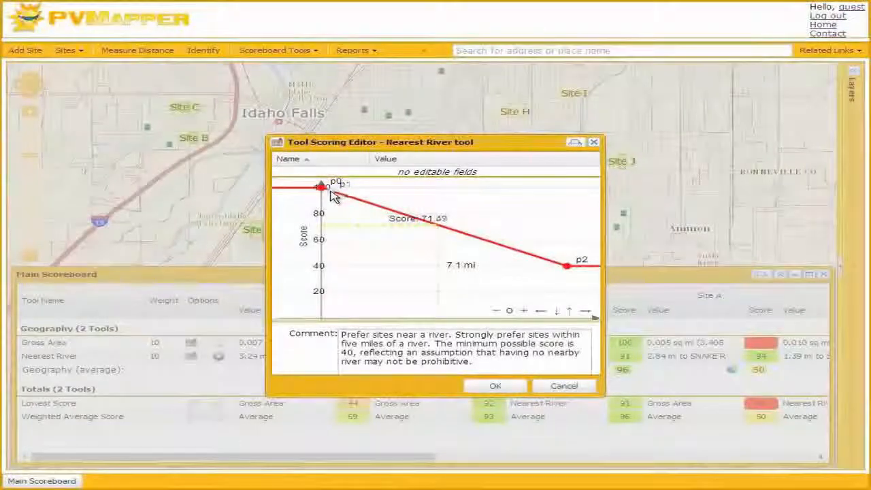
{"action": "left_click_drag", "start_coordinate": [335, 196], "coordinate": [332, 193]}
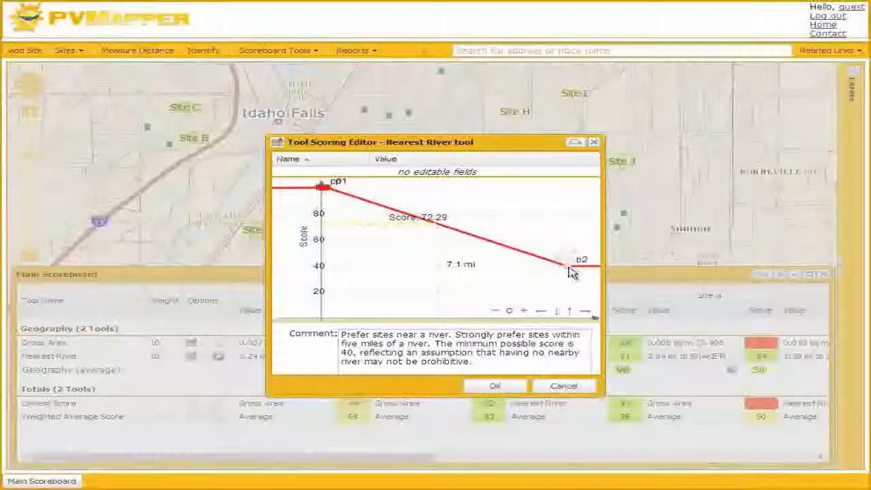
{"action": "left_click_drag", "start_coordinate": [572, 269], "coordinate": [362, 242]}
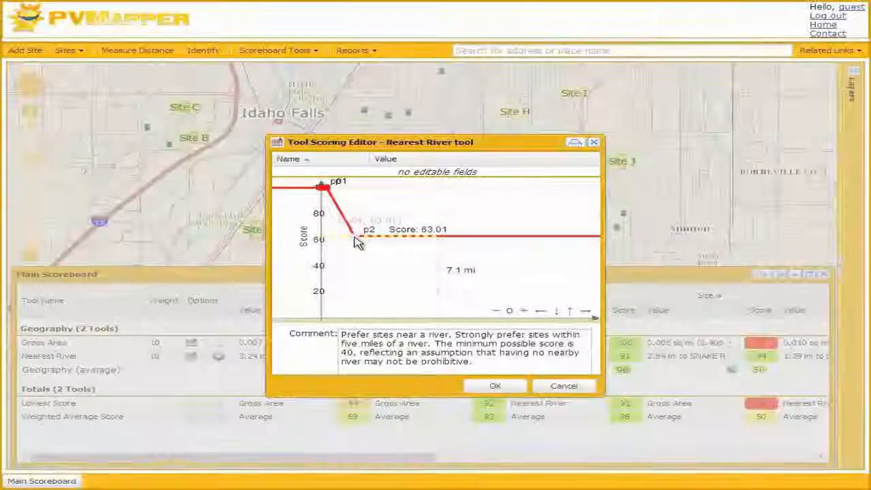
{"action": "mouse_move", "coordinate": [361, 242]}
{"action": "left_mouse_down"}
{"action": "mouse_move", "coordinate": [361, 274]}
{"action": "mouse_move", "coordinate": [358, 265]}
{"action": "left_mouse_up"}
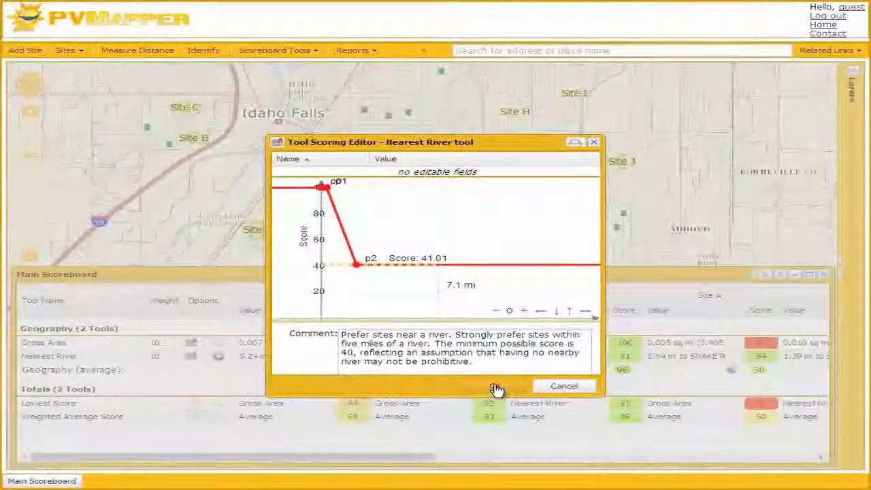
{"action": "left_click", "coordinate": [497, 388]}
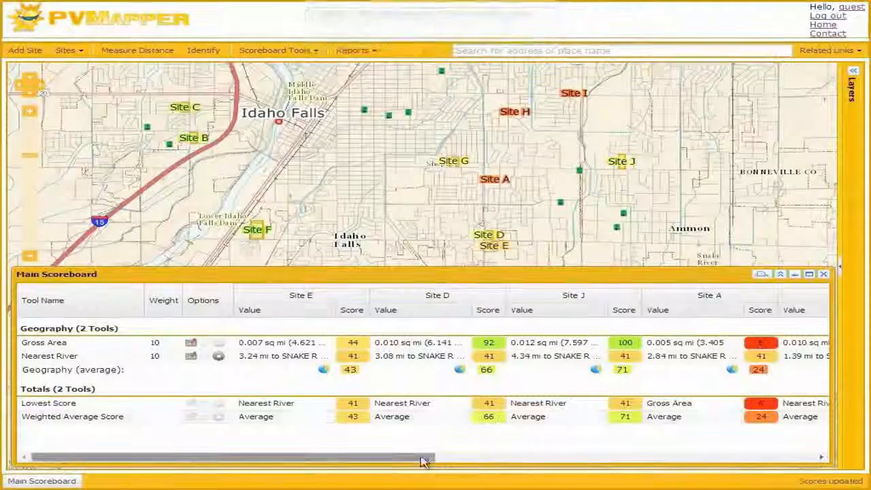
{"action": "left_click_drag", "start_coordinate": [423, 462], "coordinate": [613, 460]}
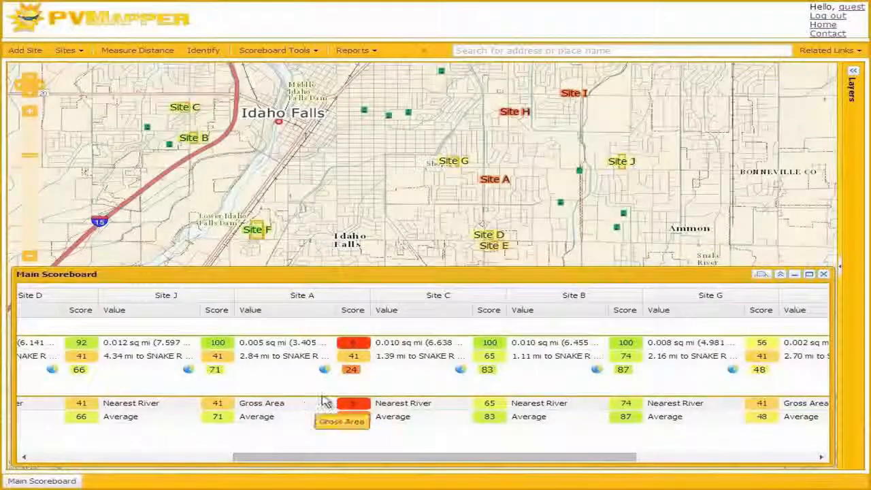
{"action": "mouse_move", "coordinate": [624, 409]}
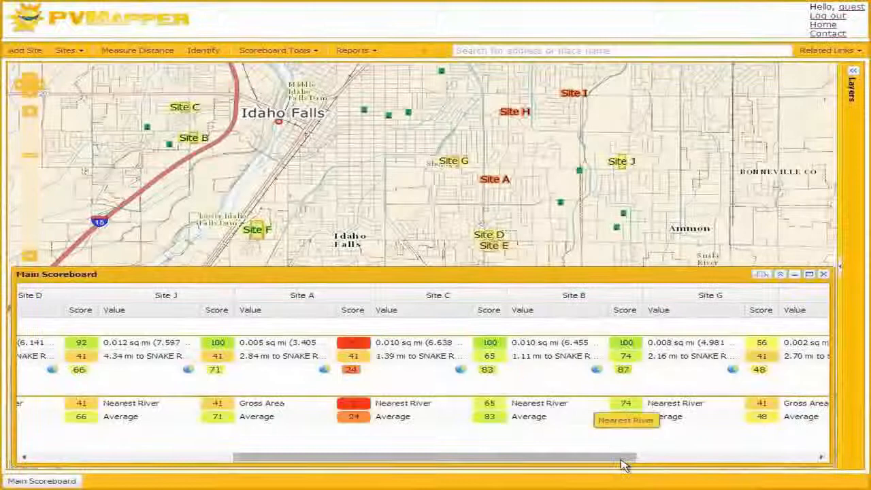
{"action": "left_click_drag", "start_coordinate": [613, 460], "coordinate": [263, 452]}
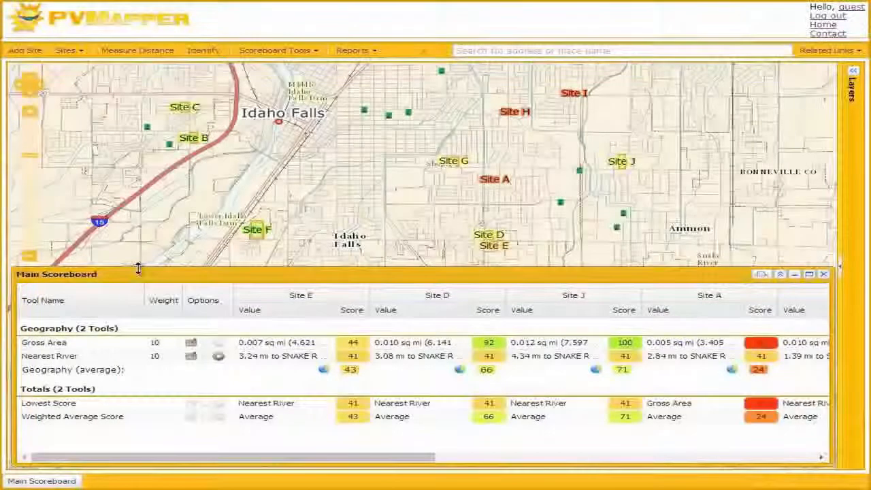
Drag the scoreboard panel taller and bring up the Scoreboard Tools menu.
{"action": "left_click_drag", "start_coordinate": [136, 271], "coordinate": [138, 236]}
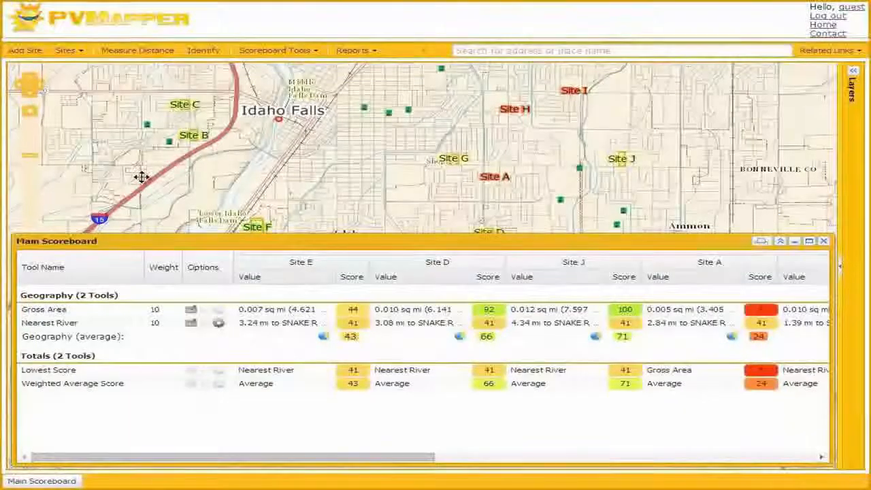
{"action": "left_click", "coordinate": [273, 50]}
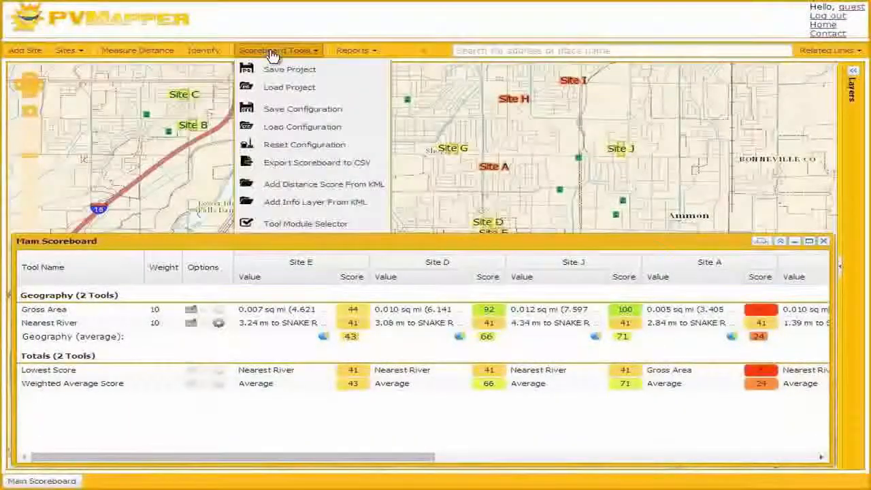
Add a distance score from City Limits.kmz, accepting the default module name.
{"action": "left_click", "coordinate": [376, 188]}
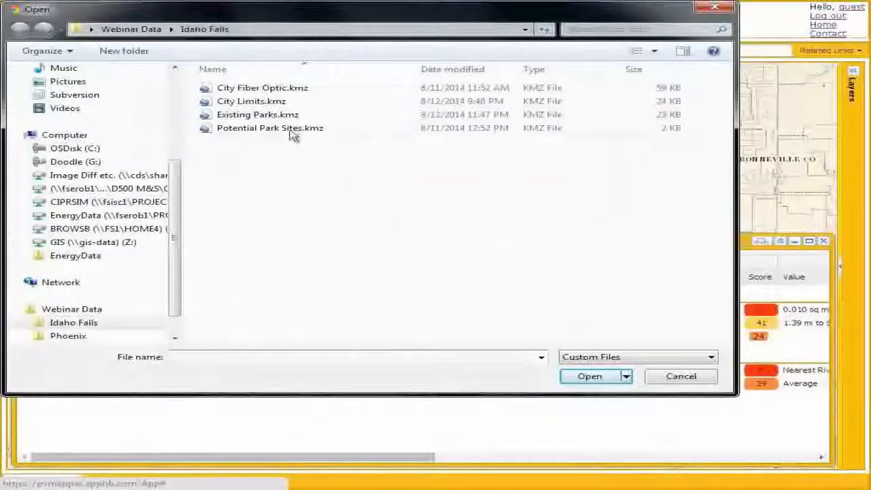
{"action": "left_click", "coordinate": [279, 103]}
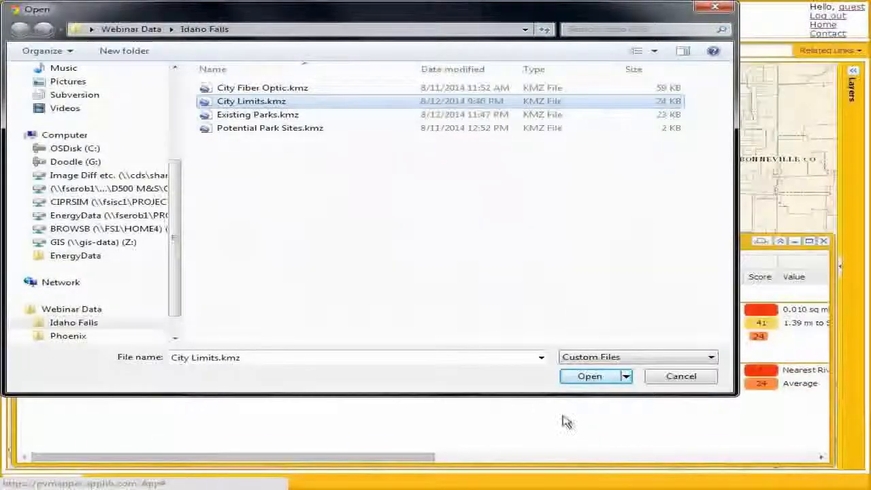
{"action": "left_click", "coordinate": [593, 380]}
{"action": "left_click", "coordinate": [401, 281]}
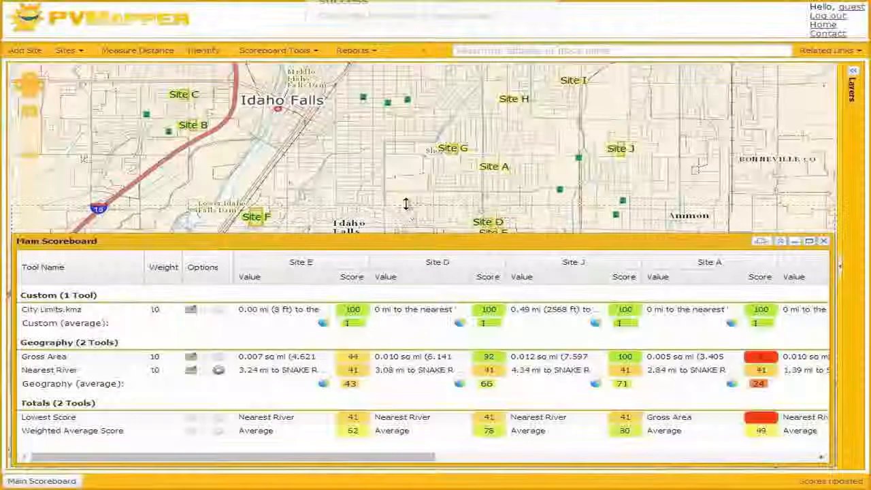
Set City Limits.kmz scoring to minValue 0.01 and maxValue 0 and apply it.
{"action": "left_click_drag", "start_coordinate": [406, 204], "coordinate": [405, 176]}
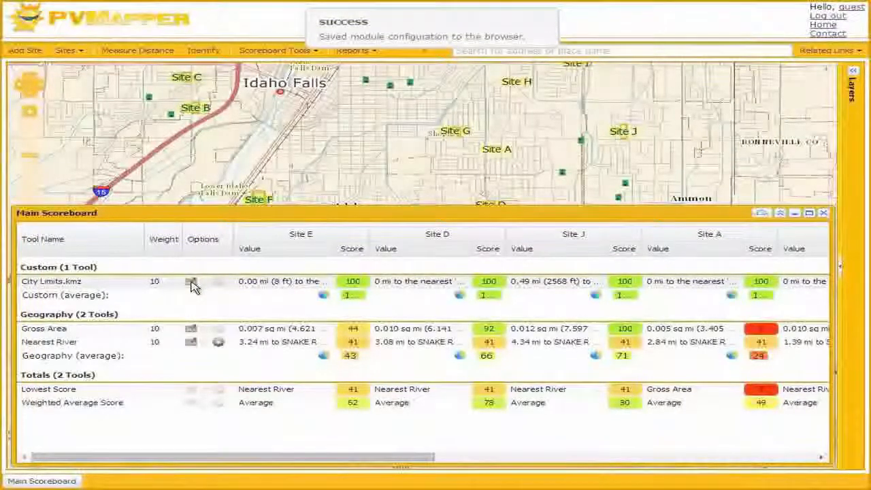
{"action": "left_click", "coordinate": [192, 281]}
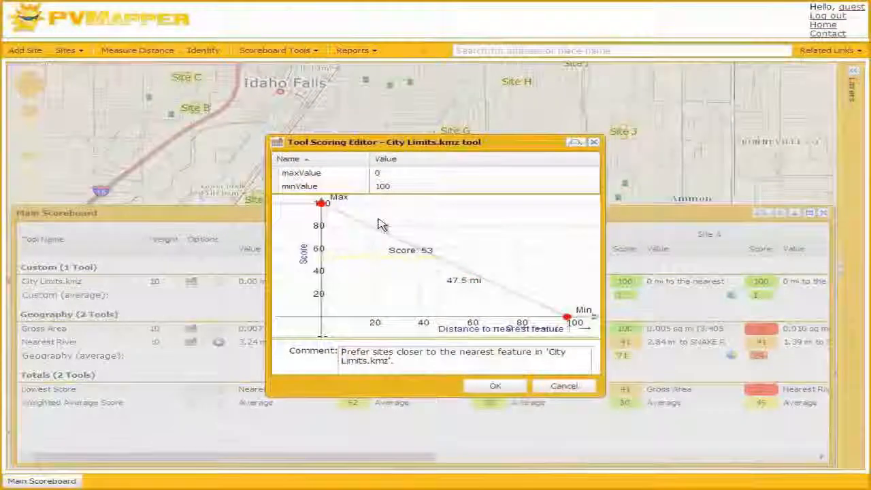
{"action": "left_click", "coordinate": [411, 186]}
{"action": "type", "text": "0"}
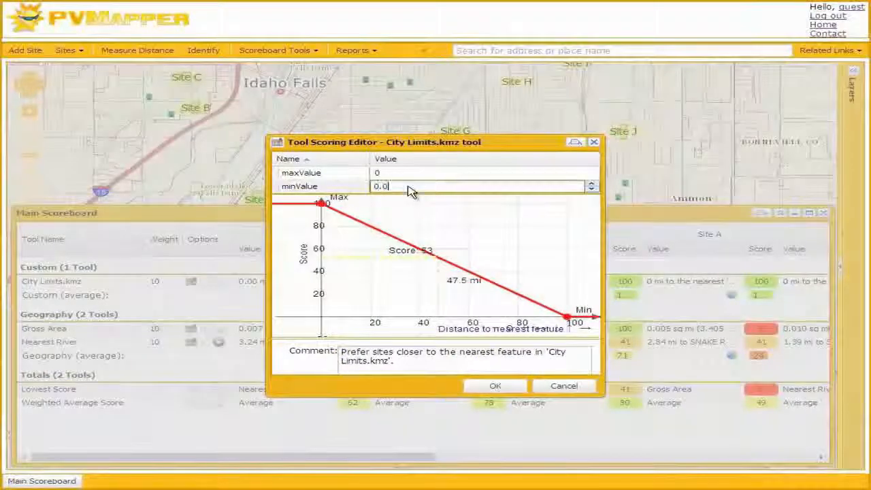
{"action": "type", "text": "1"}
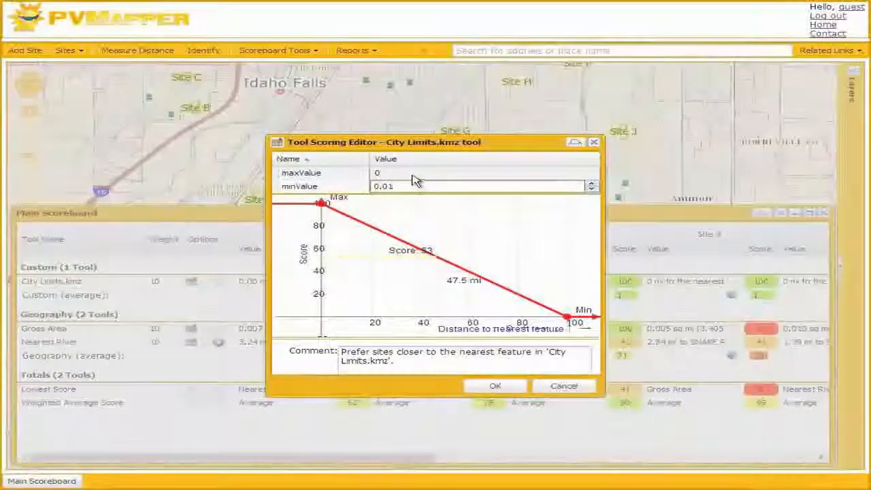
{"action": "left_click", "coordinate": [415, 173]}
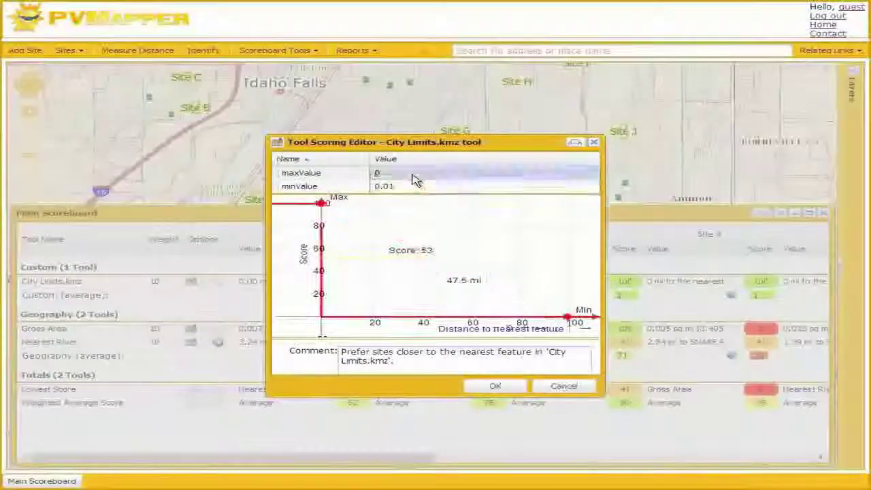
{"action": "left_click", "coordinate": [499, 388]}
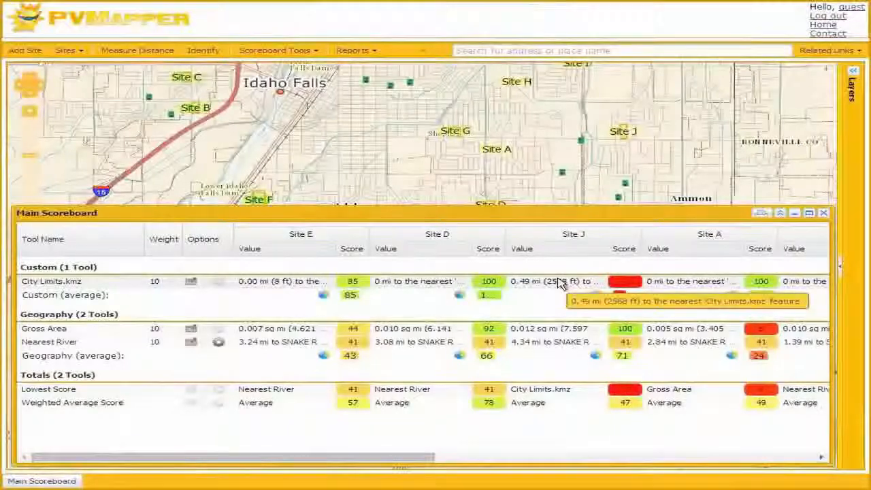
{"action": "mouse_move", "coordinate": [422, 457]}
{"action": "left_mouse_down"}
{"action": "mouse_move", "coordinate": [570, 458]}
{"action": "mouse_move", "coordinate": [190, 458]}
{"action": "left_mouse_up"}
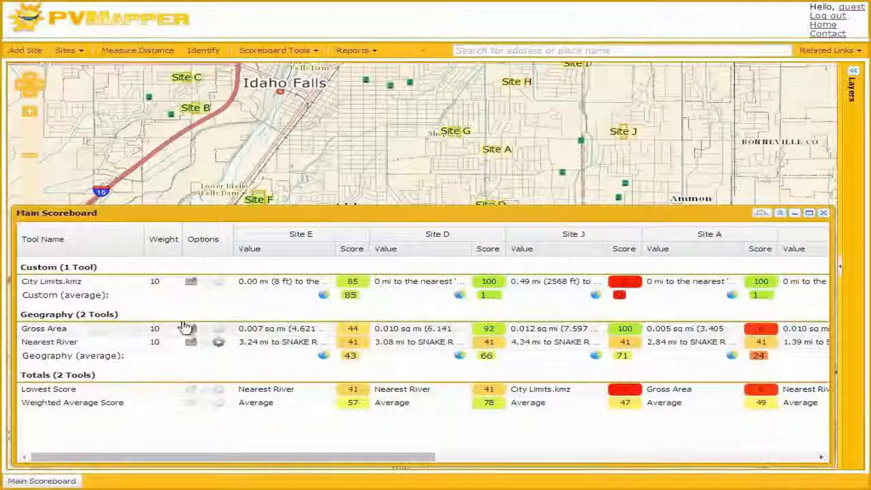
{"action": "mouse_move", "coordinate": [155, 282]}
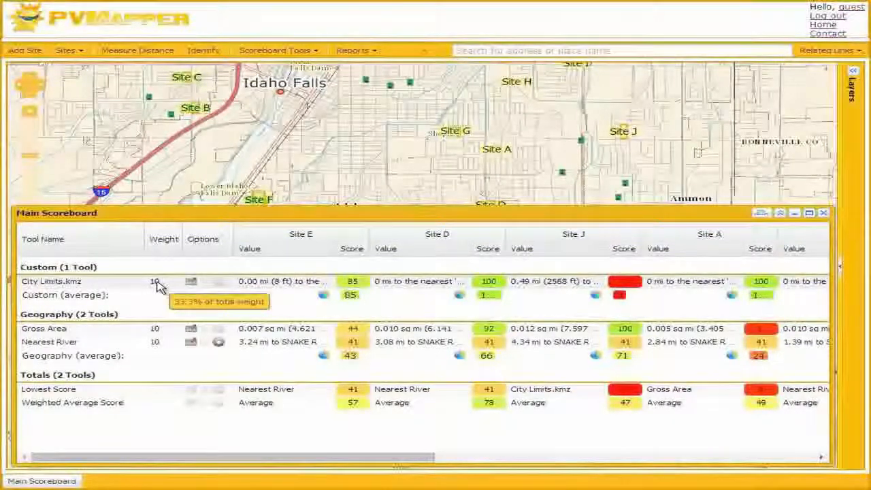
Weight City Limits.kmz at 25 and Nearest River at 2, dropping Site J's average to 29.
{"action": "left_click", "coordinate": [158, 285]}
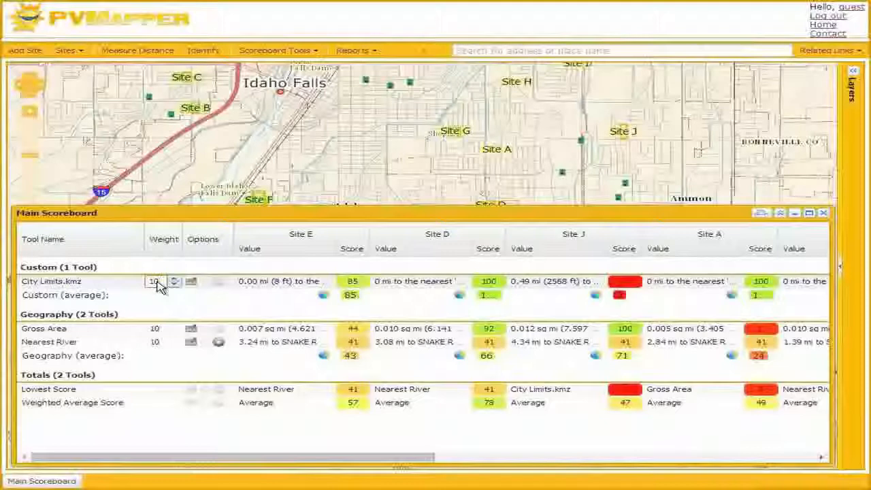
{"action": "type", "text": "25"}
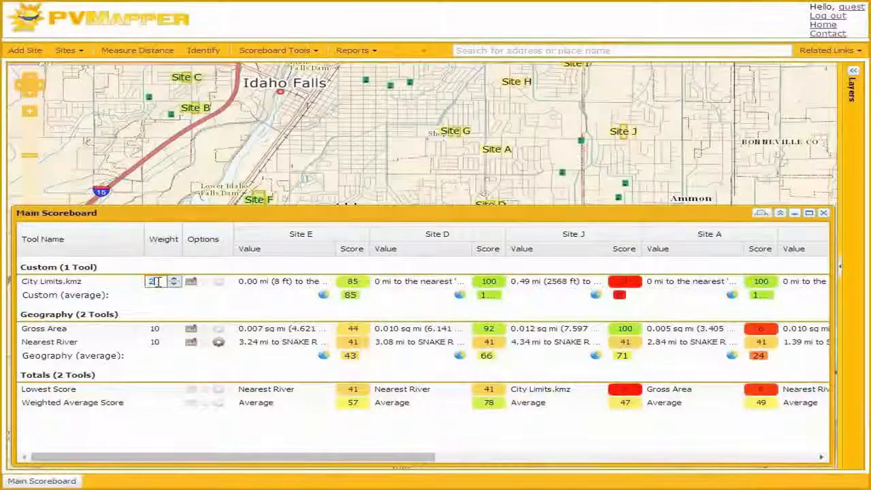
{"action": "left_click", "coordinate": [163, 343]}
{"action": "type", "text": "2"}
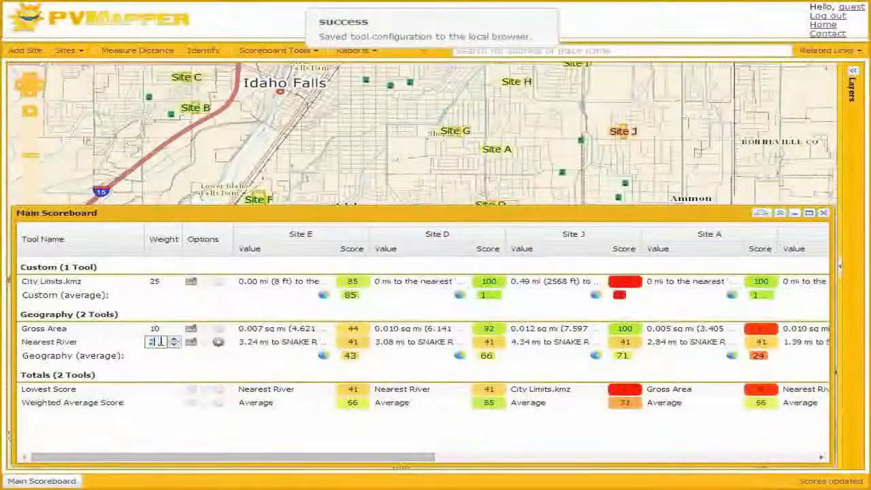
{"action": "left_click", "coordinate": [159, 303]}
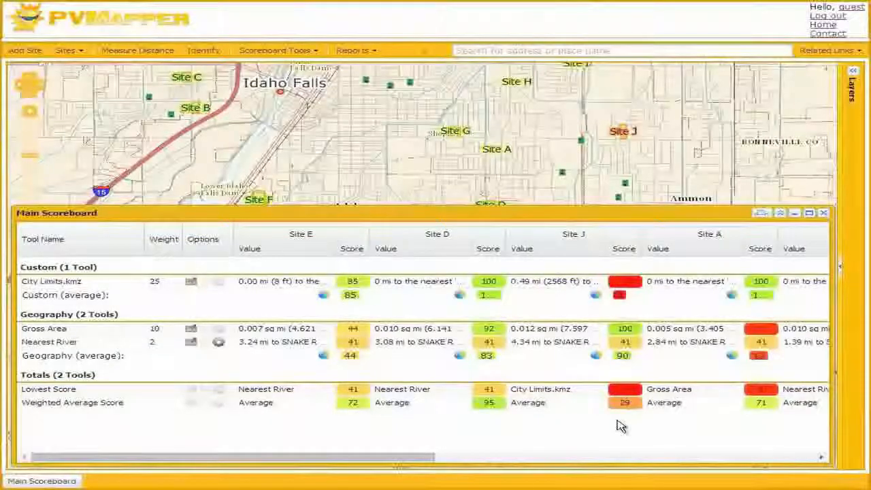
{"action": "left_click", "coordinate": [281, 51]}
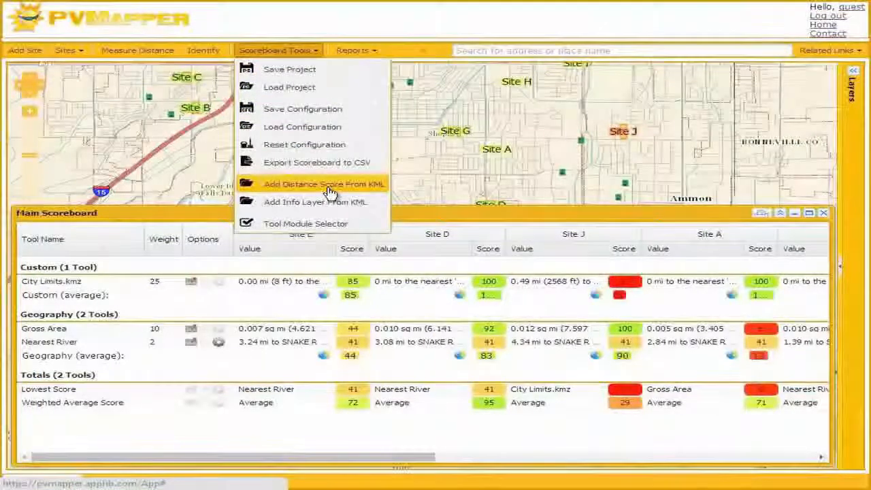
Load City Fiber Optic.kmz as a distance score tool under its default name and show the map layers.
{"action": "left_click", "coordinate": [330, 189]}
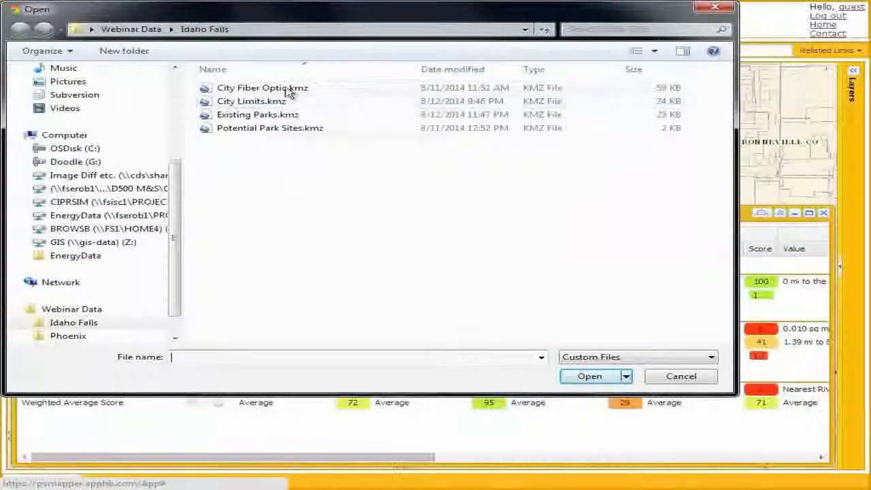
{"action": "left_click", "coordinate": [286, 87]}
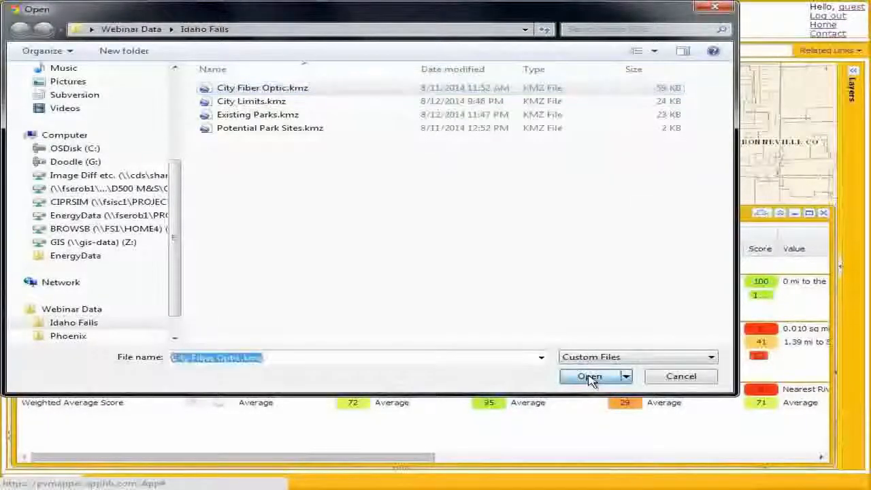
{"action": "left_click", "coordinate": [591, 377]}
{"action": "left_click", "coordinate": [408, 276]}
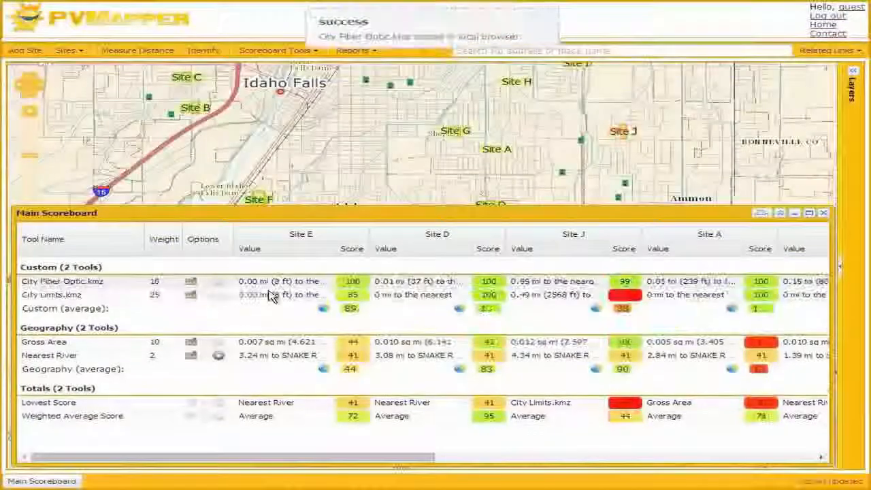
{"action": "left_click", "coordinate": [853, 70]}
{"action": "left_click", "coordinate": [732, 178]}
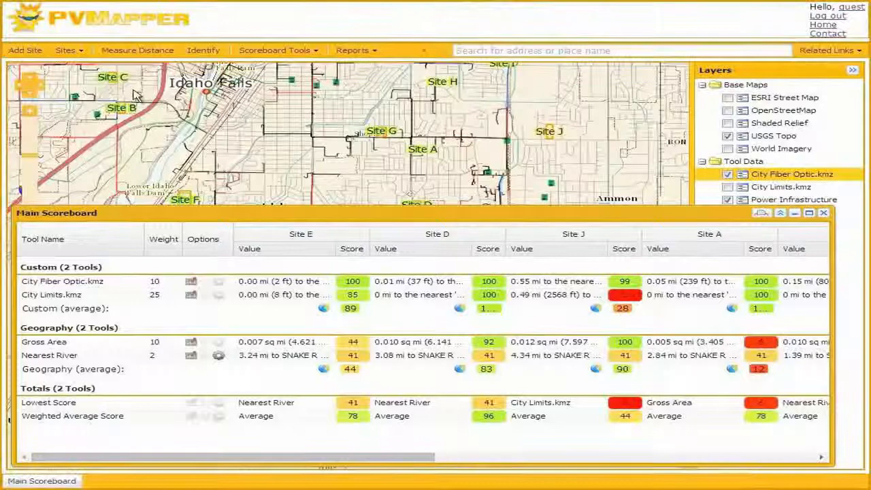
Give City Fiber Optic.kmz a weight of 15, raising Site E to 80.
{"action": "left_click_drag", "start_coordinate": [350, 158], "coordinate": [430, 158]}
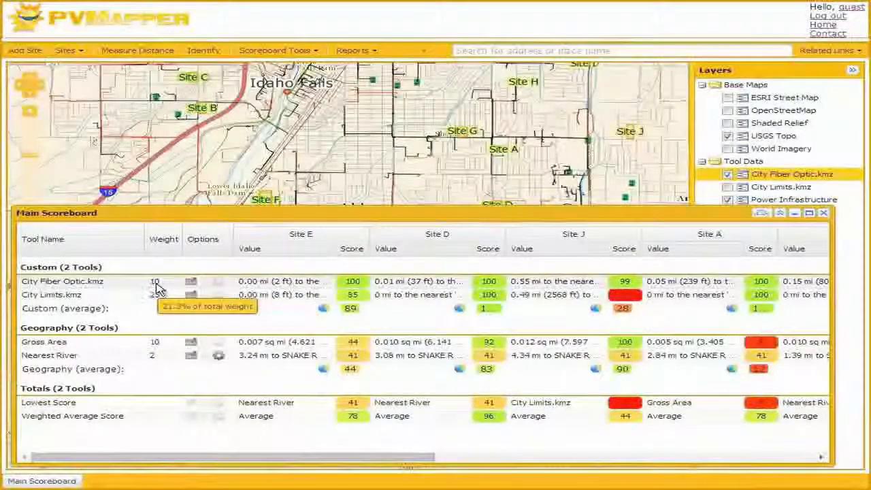
{"action": "left_click", "coordinate": [156, 281]}
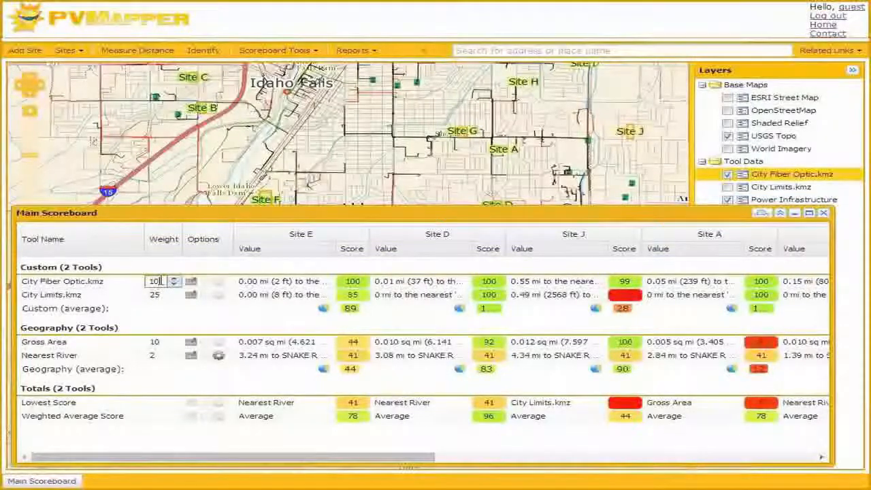
{"action": "type", "text": "5"}
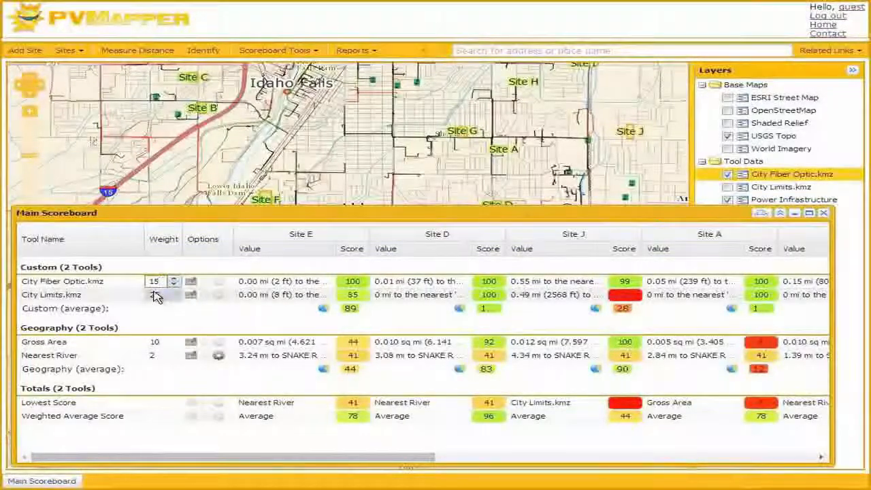
{"action": "key", "text": "Return"}
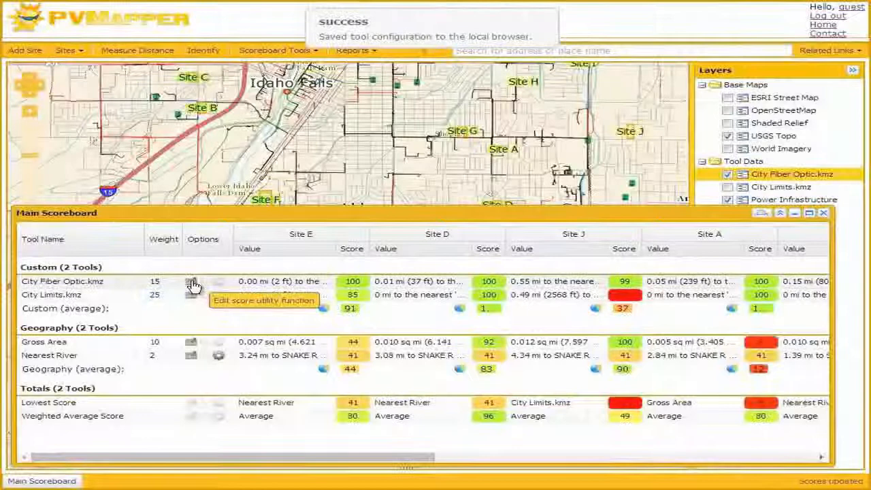
{"action": "left_click", "coordinate": [193, 281]}
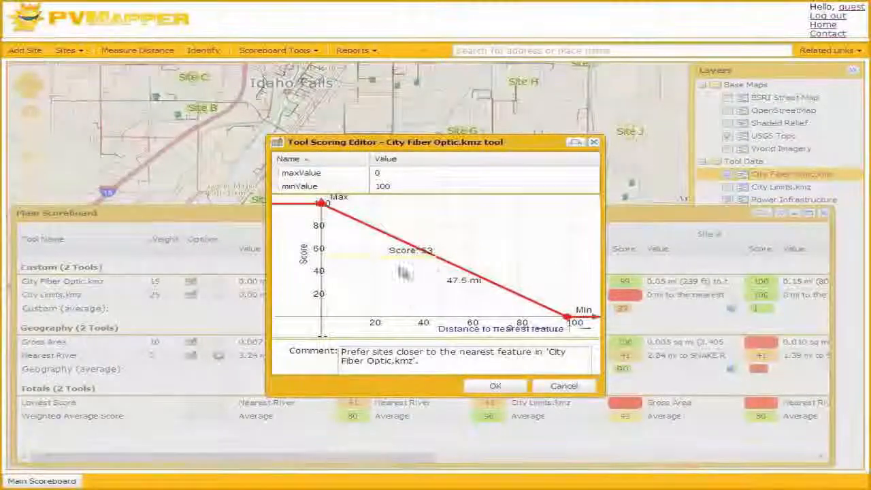
Set City Fiber Optic.kmz scoring to minValue 0.1 with maxValue 0 and apply it.
{"action": "double_click", "coordinate": [402, 186]}
{"action": "type", "text": "0"}
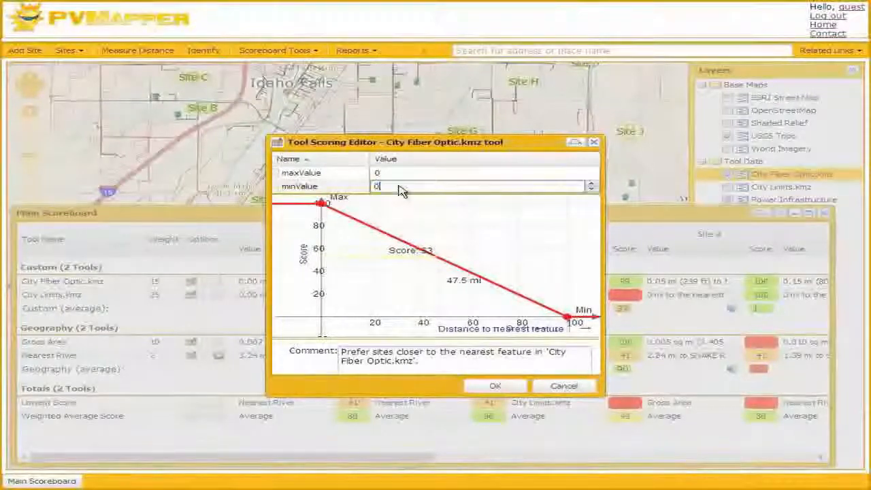
{"action": "type", "text": ".1"}
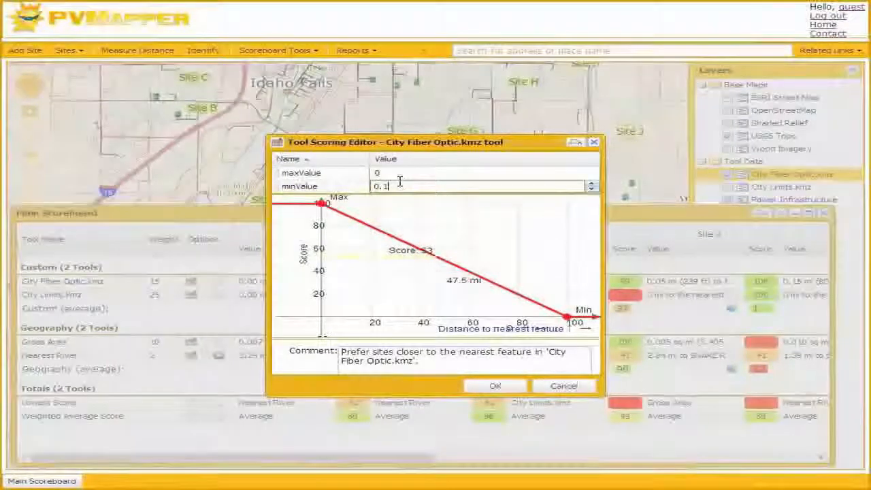
{"action": "left_click", "coordinate": [403, 176]}
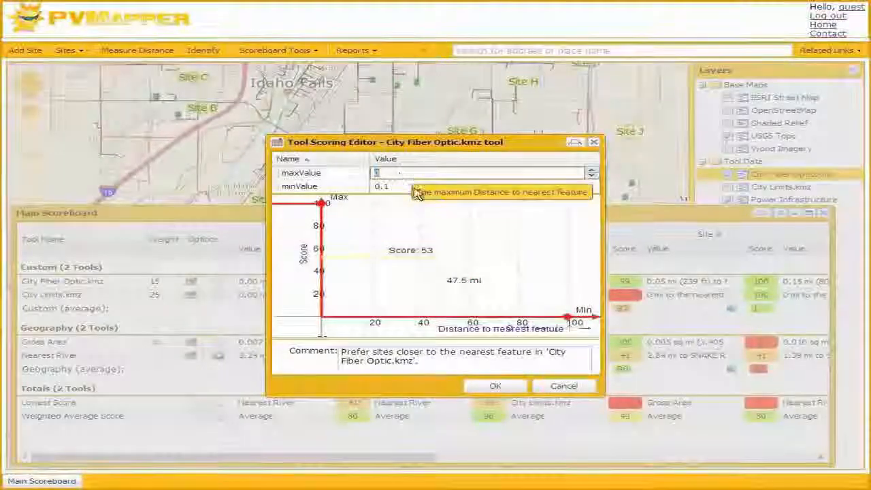
{"action": "left_click", "coordinate": [499, 388]}
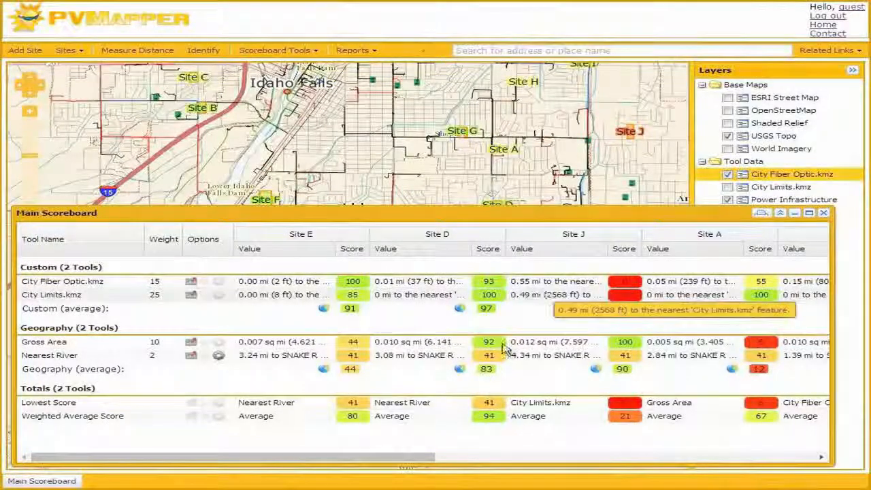
{"action": "left_click_drag", "start_coordinate": [418, 459], "coordinate": [638, 459]}
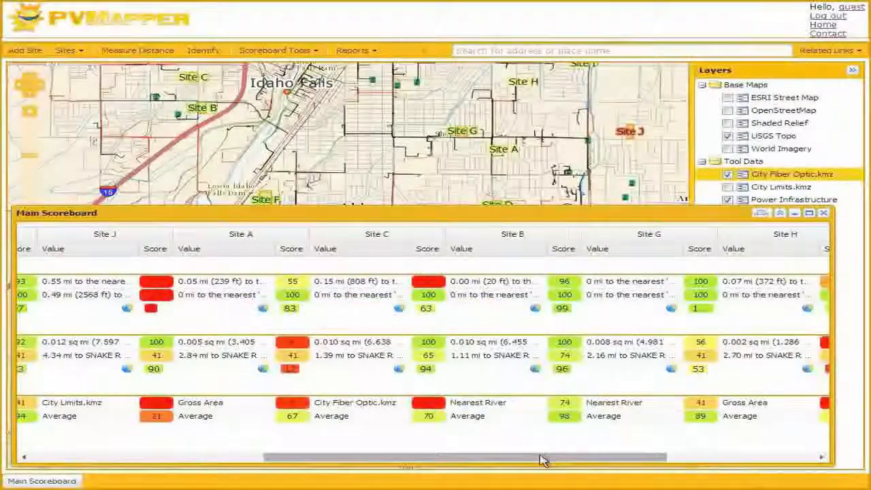
{"action": "mouse_move", "coordinate": [544, 458]}
{"action": "left_mouse_down"}
{"action": "mouse_move", "coordinate": [626, 463]}
{"action": "mouse_move", "coordinate": [272, 461]}
{"action": "left_mouse_up"}
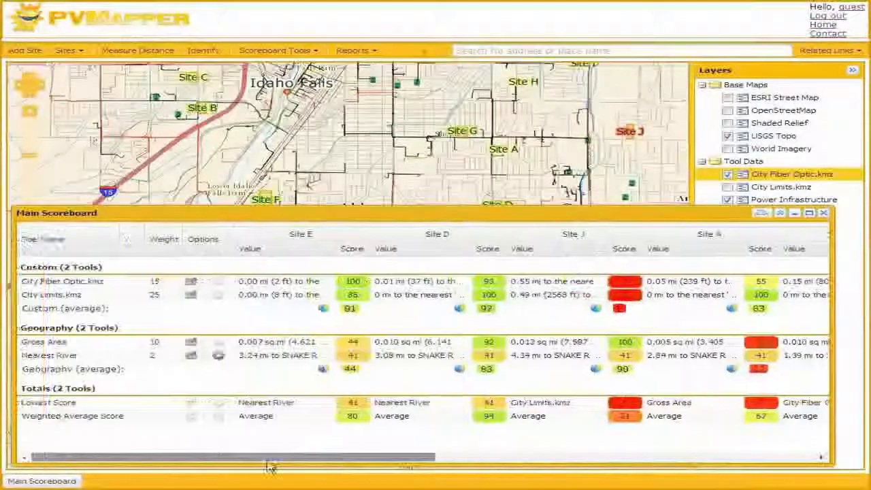
Load Existing Parks.kmz as a distance score tool under its default name.
{"action": "left_click", "coordinate": [276, 53]}
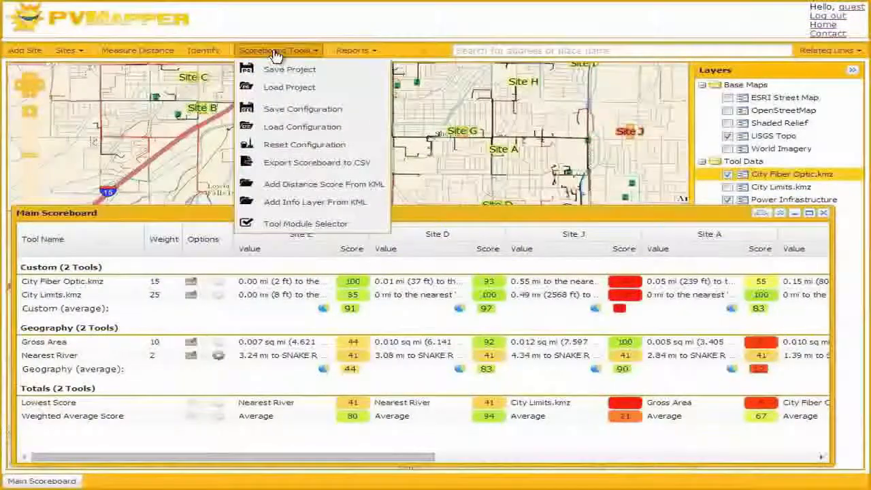
{"action": "left_click", "coordinate": [324, 184]}
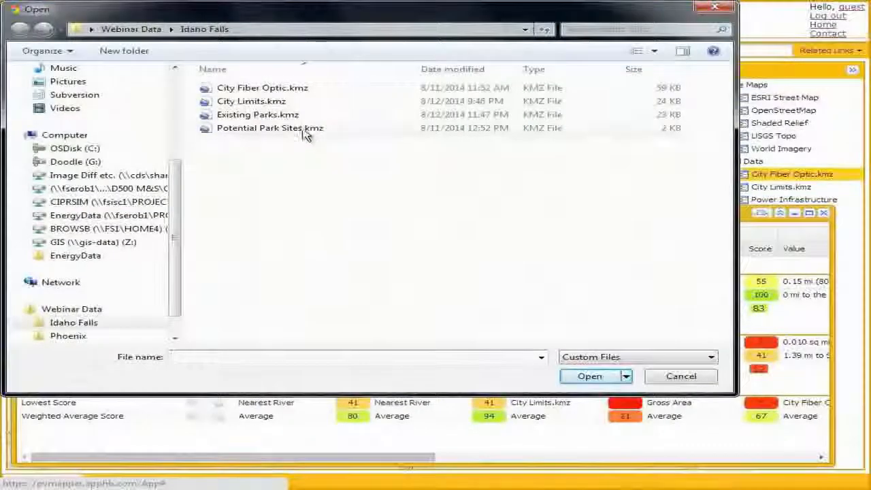
{"action": "left_click", "coordinate": [258, 114]}
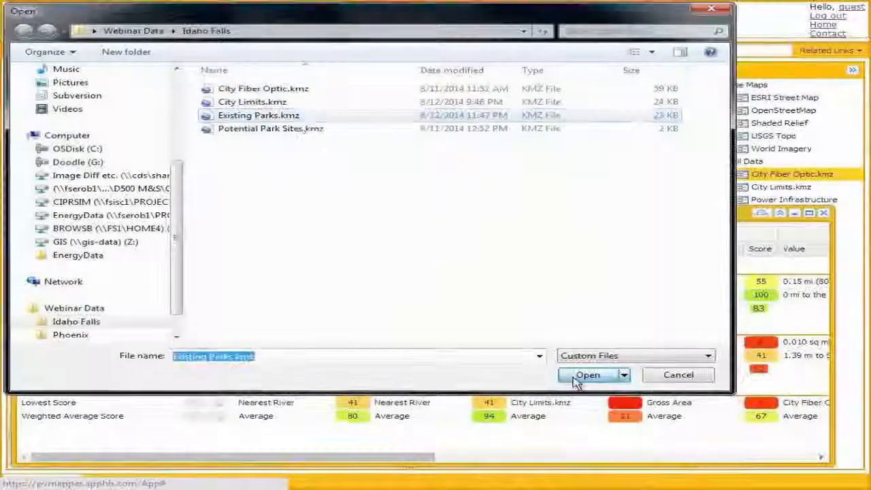
{"action": "left_click", "coordinate": [590, 375]}
{"action": "left_click", "coordinate": [401, 272]}
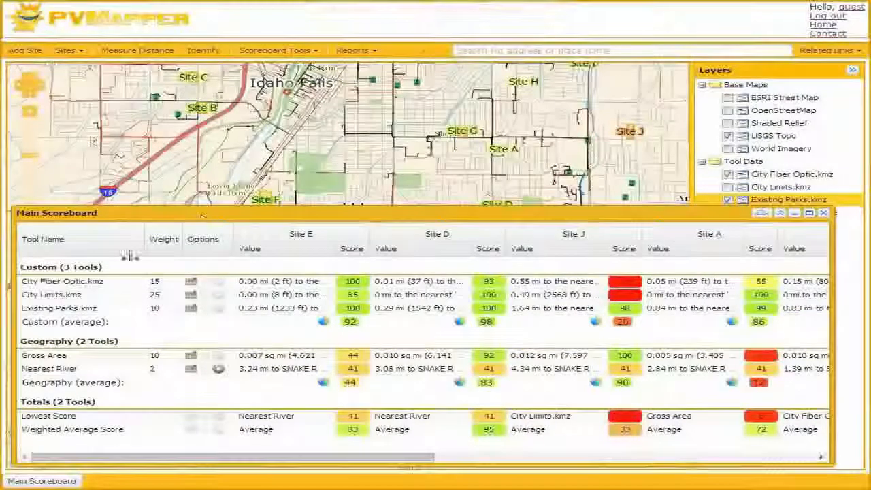
Set Existing Parks.kmz scoring to minValue 0 and maxValue 1 so farther sites score higher.
{"action": "left_click", "coordinate": [193, 310]}
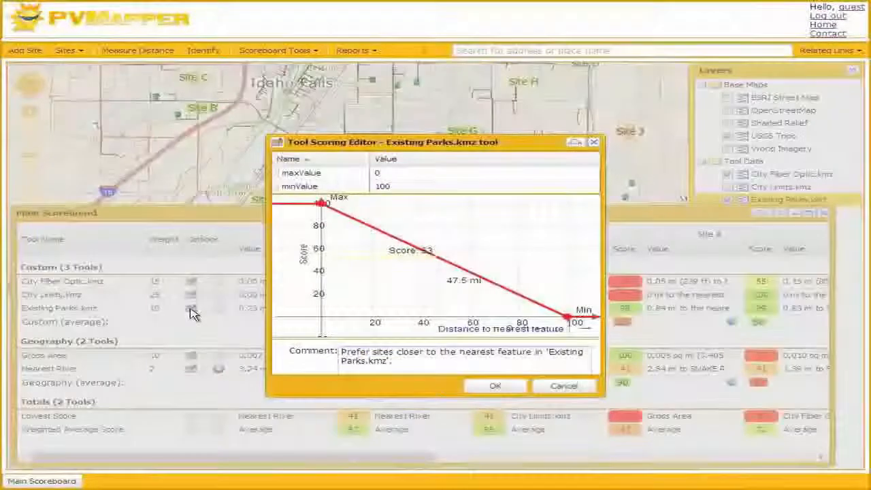
{"action": "left_click", "coordinate": [405, 186]}
{"action": "type", "text": "1"}
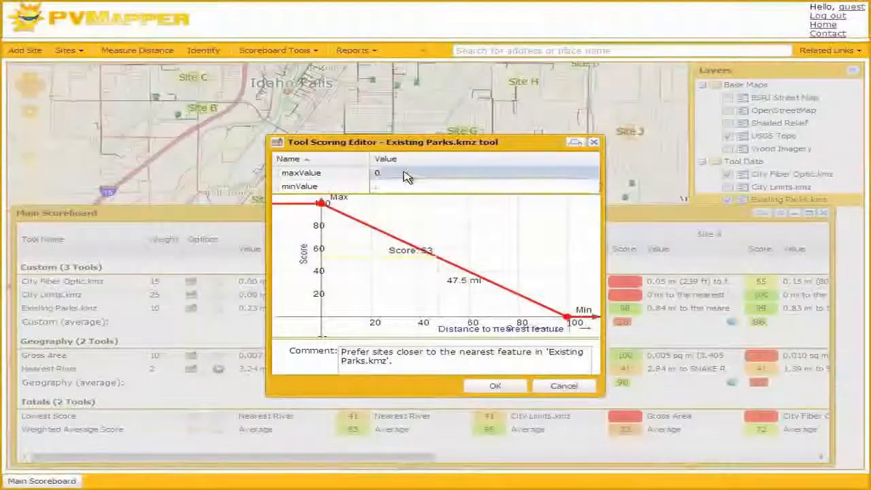
{"action": "left_click", "coordinate": [407, 174]}
{"action": "type", "text": "1"}
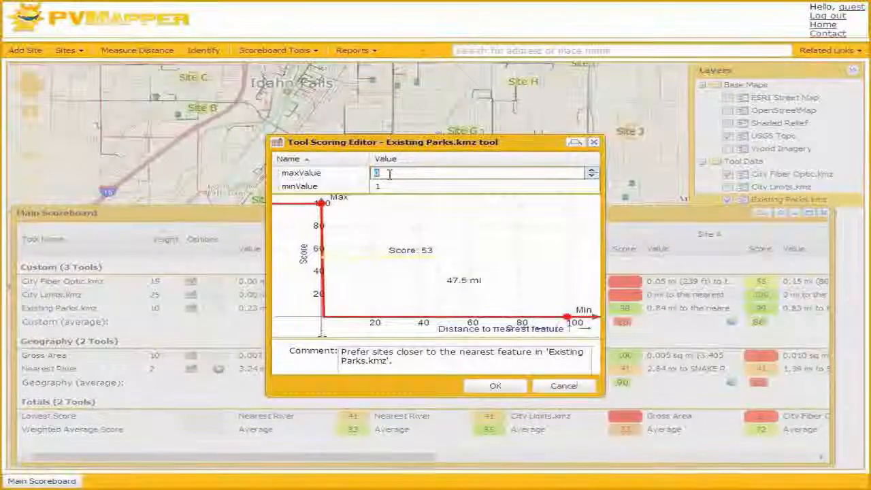
{"action": "key", "text": "Return"}
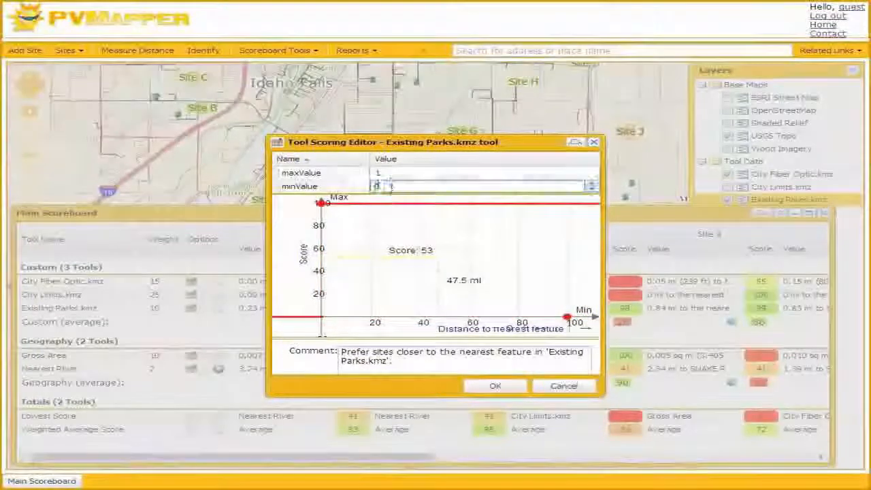
{"action": "left_click", "coordinate": [393, 174]}
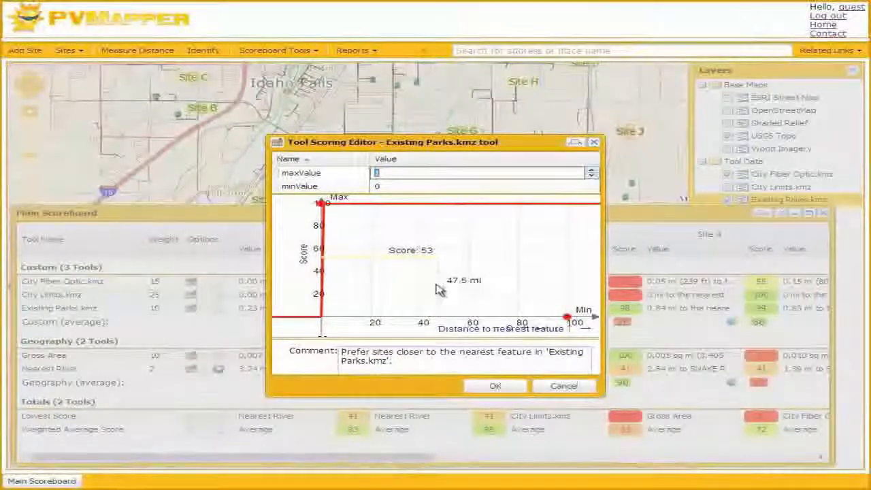
{"action": "left_click", "coordinate": [440, 291]}
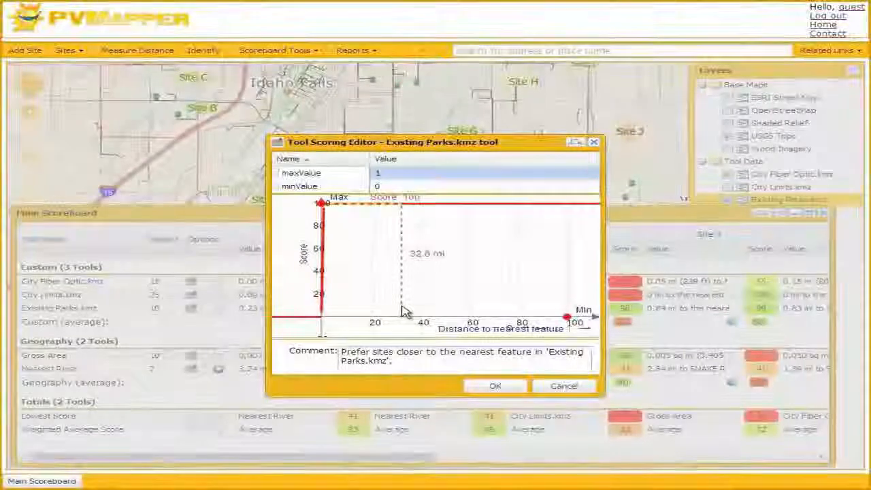
{"action": "left_click", "coordinate": [497, 390]}
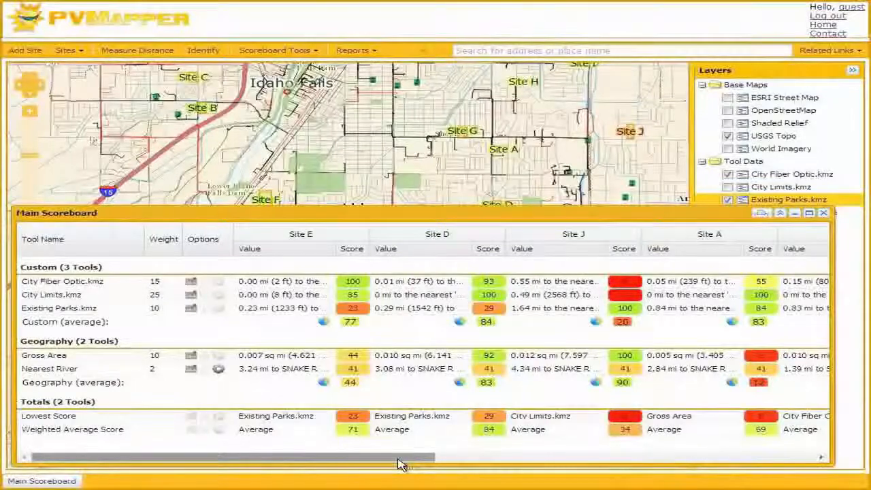
{"action": "left_click_drag", "start_coordinate": [402, 464], "coordinate": [768, 457]}
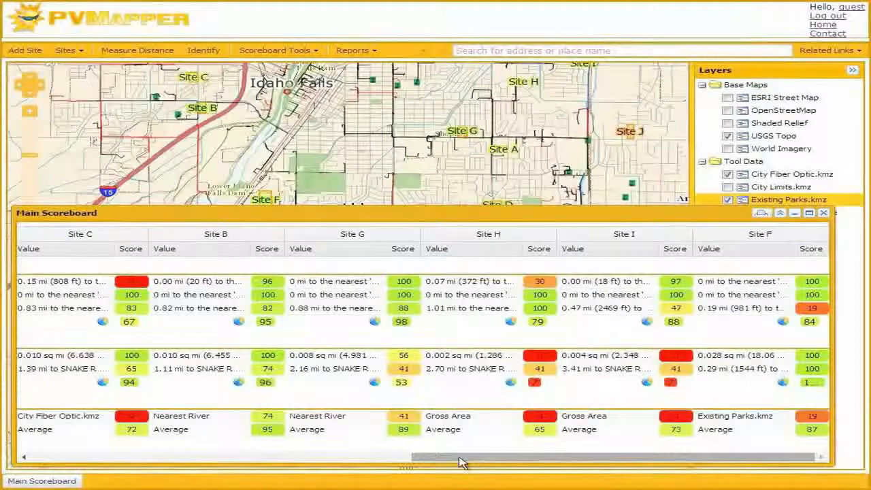
Choose Summary Report from the Reports list to rank sites by average score.
{"action": "left_click", "coordinate": [354, 51]}
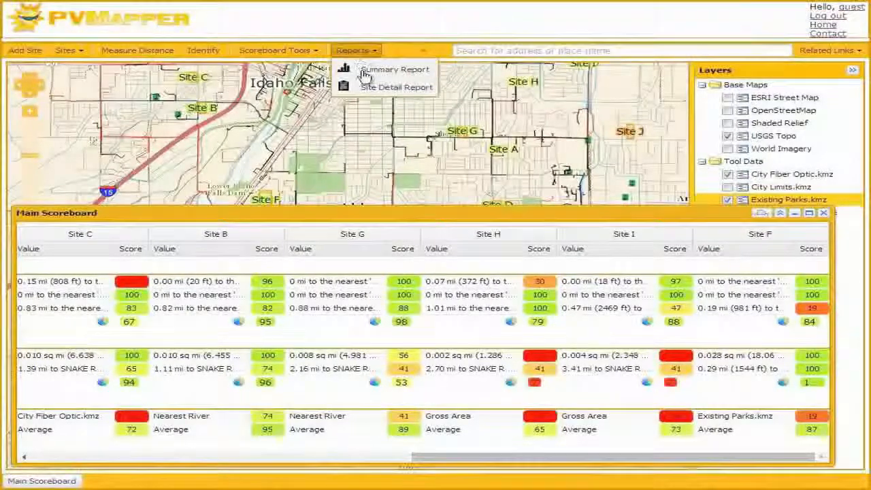
{"action": "left_click", "coordinate": [366, 72]}
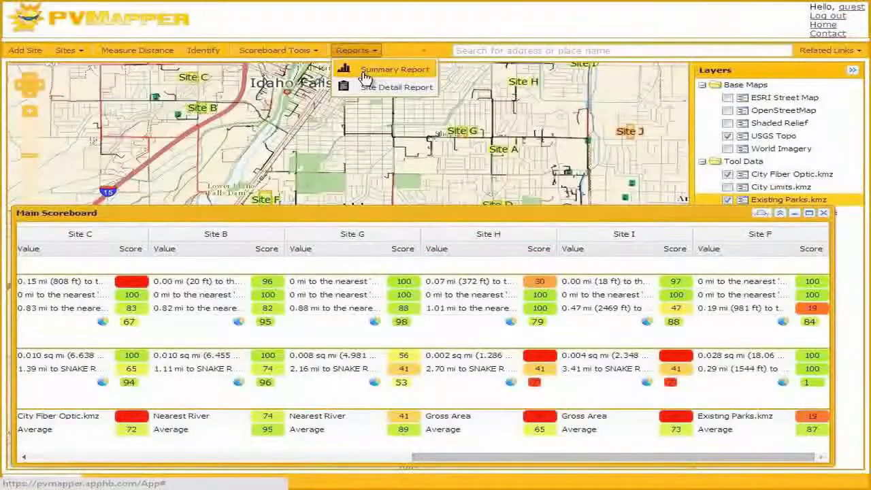